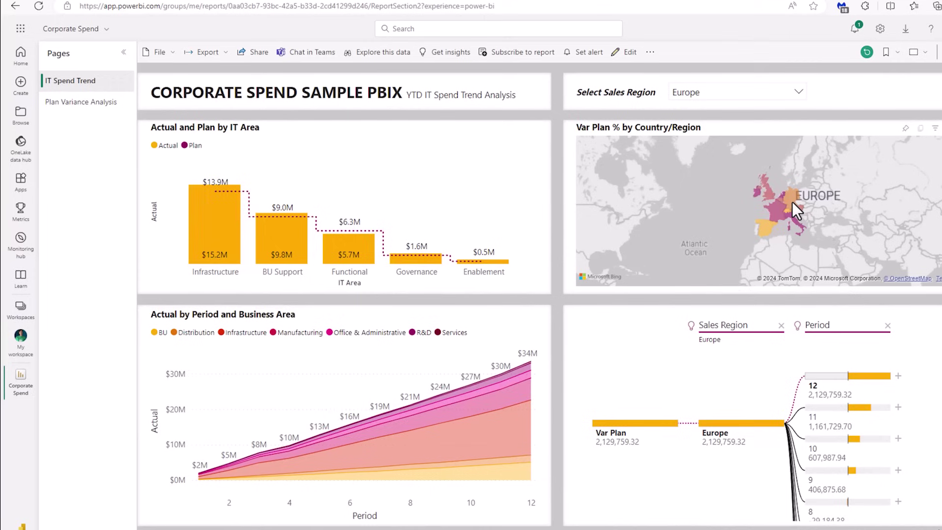
Step: Cross-highlight the Corporate Spend charts by selecting France, Ireland and the UK on the Var Plan % map
click(792, 201)
click(765, 228)
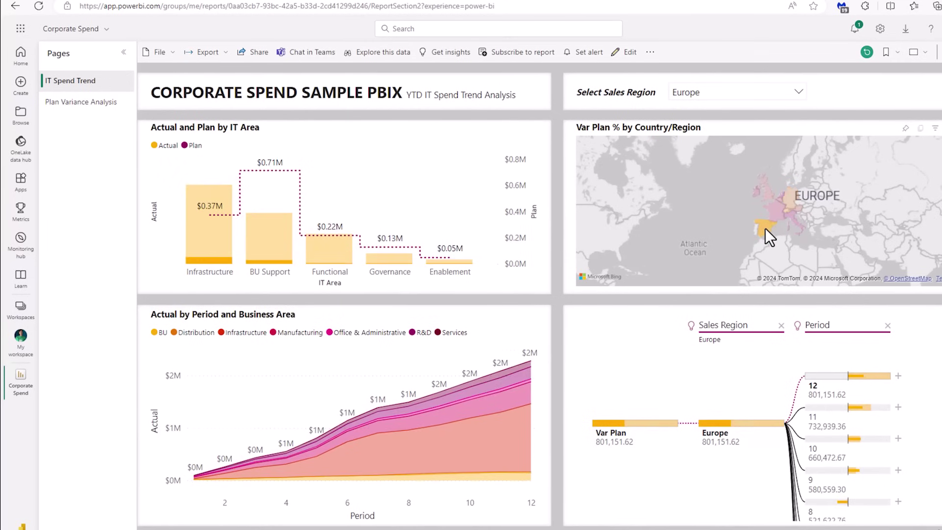
click(757, 196)
click(769, 195)
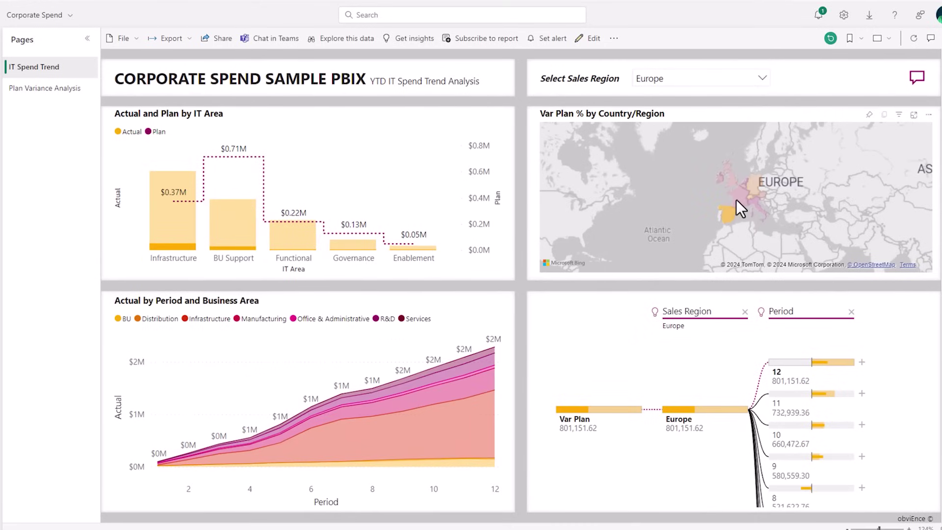
click(736, 199)
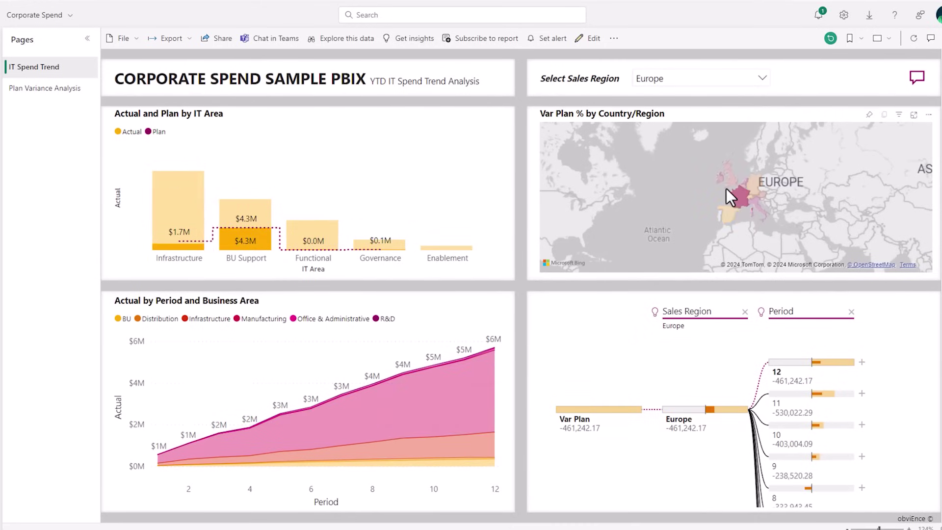
click(720, 183)
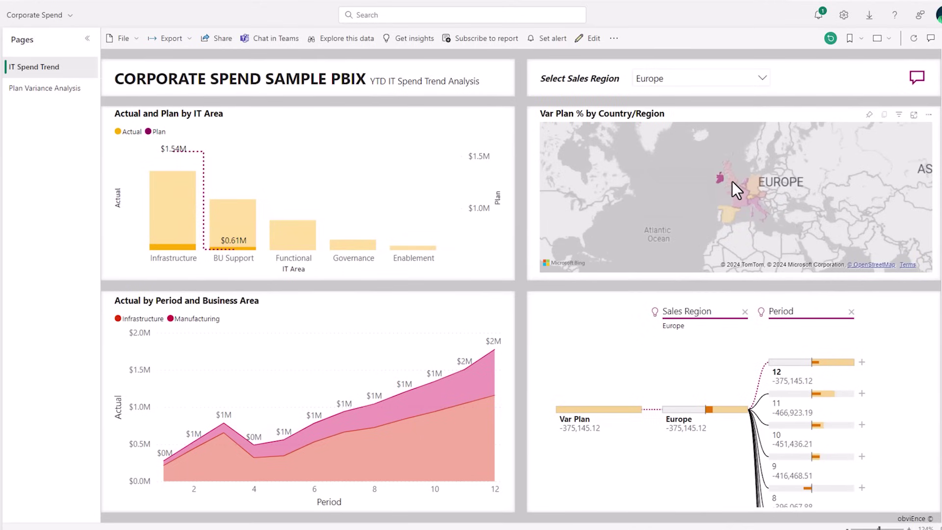
click(733, 181)
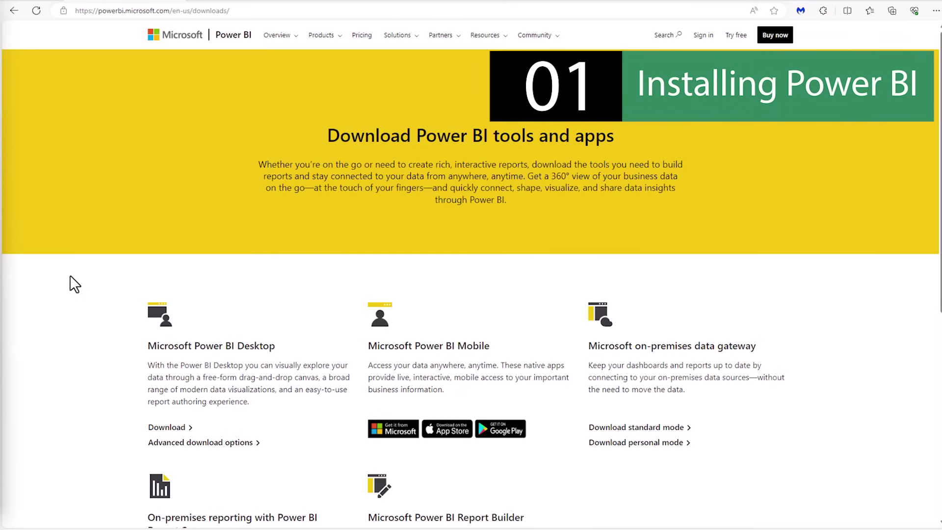
Step: Scroll the downloads page down to the Microsoft Power BI Desktop Download link
scroll(69, 275, down, 2)
scroll(70, 275, down, 3)
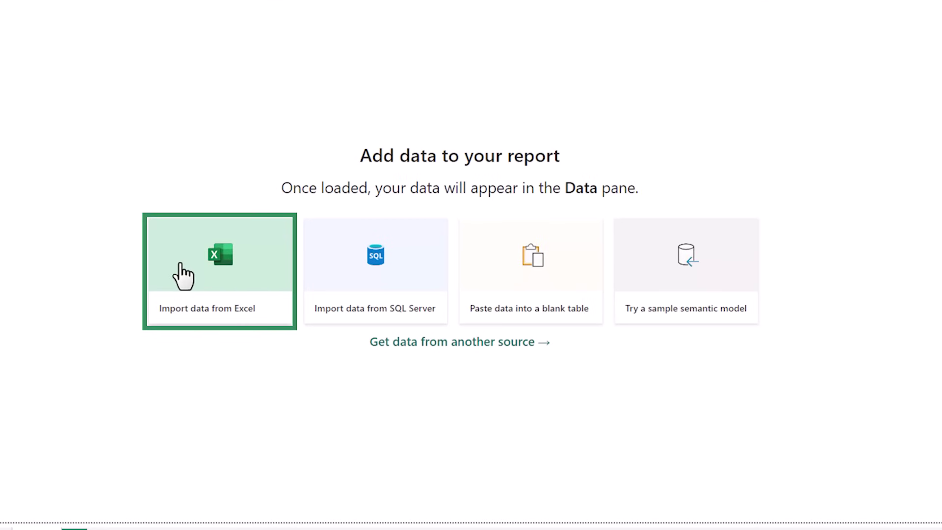
Step: Open CustomerFeedbackData.xlsx as an Excel workbook data source via Get data
click(123, 62)
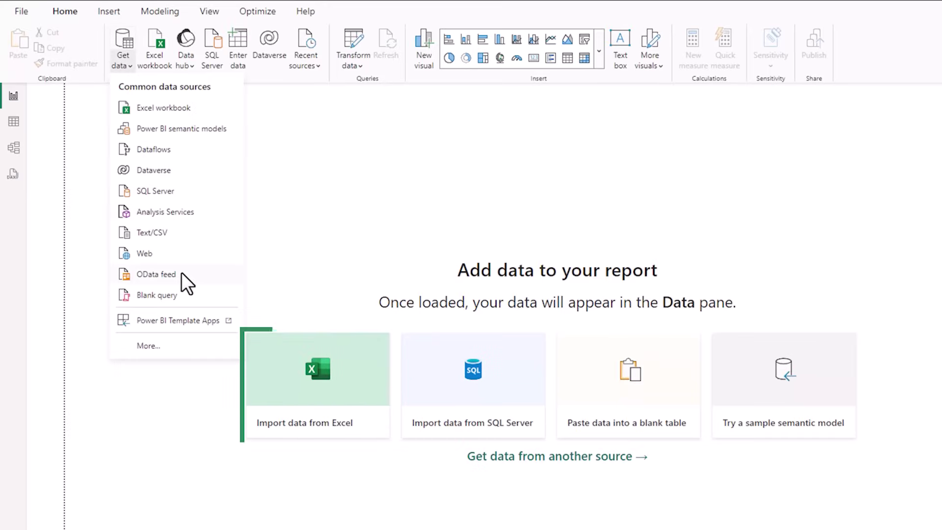
click(275, 226)
click(305, 364)
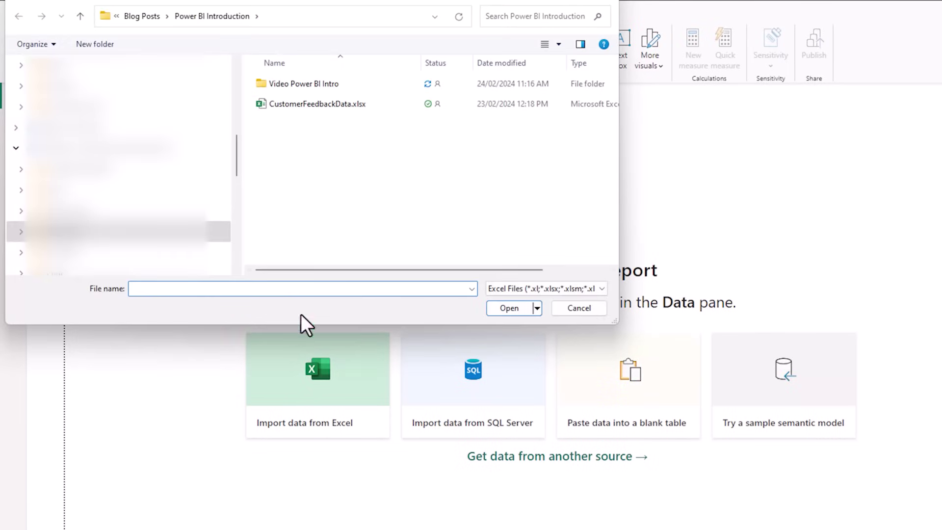
click(310, 105)
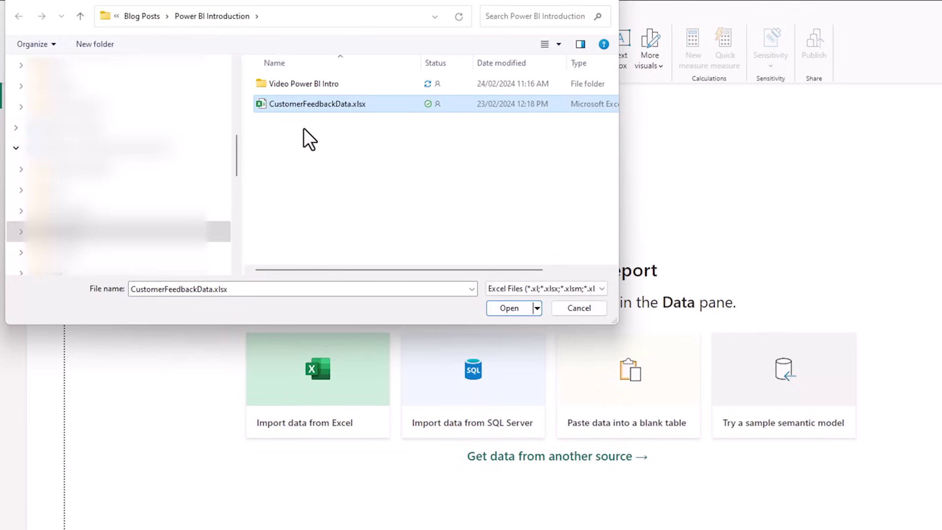
click(495, 309)
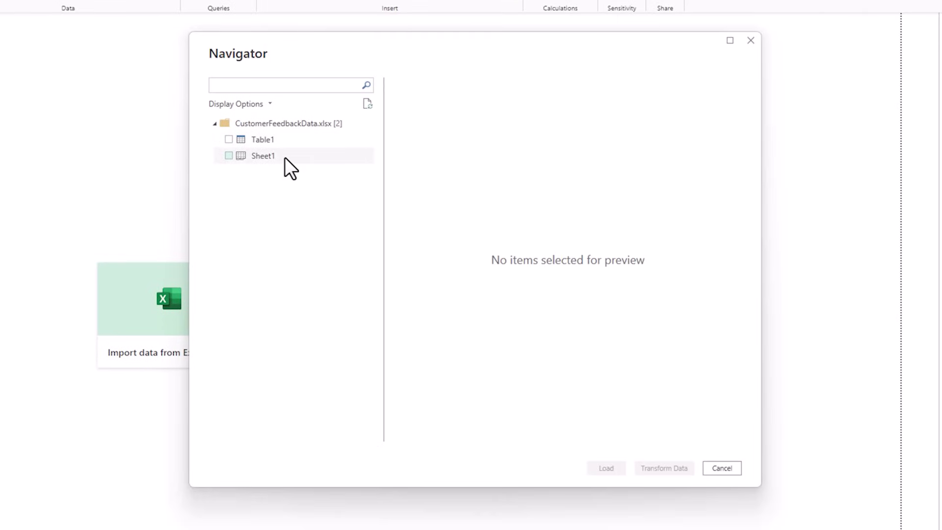
Step: Tick Table1 in the Navigator, preview its columns, and load it into the Power Query Editor
click(226, 141)
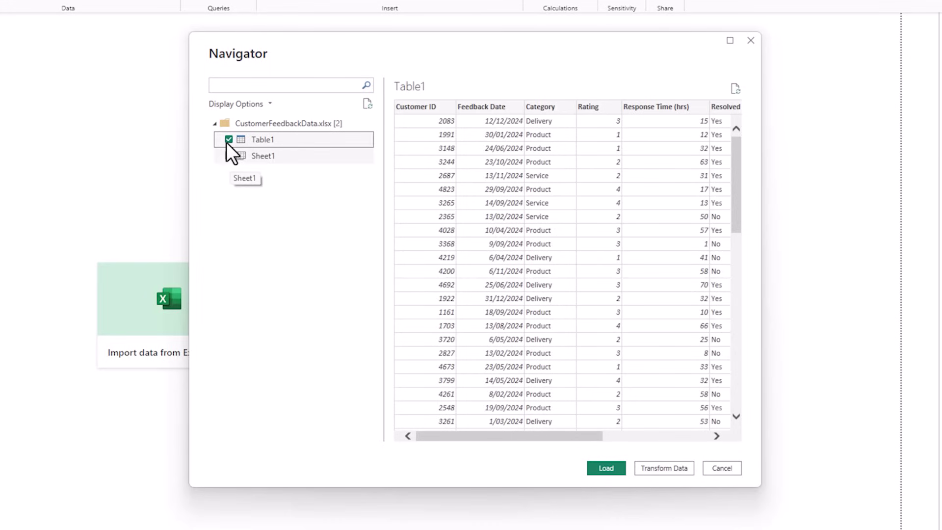
drag(449, 432, 500, 433)
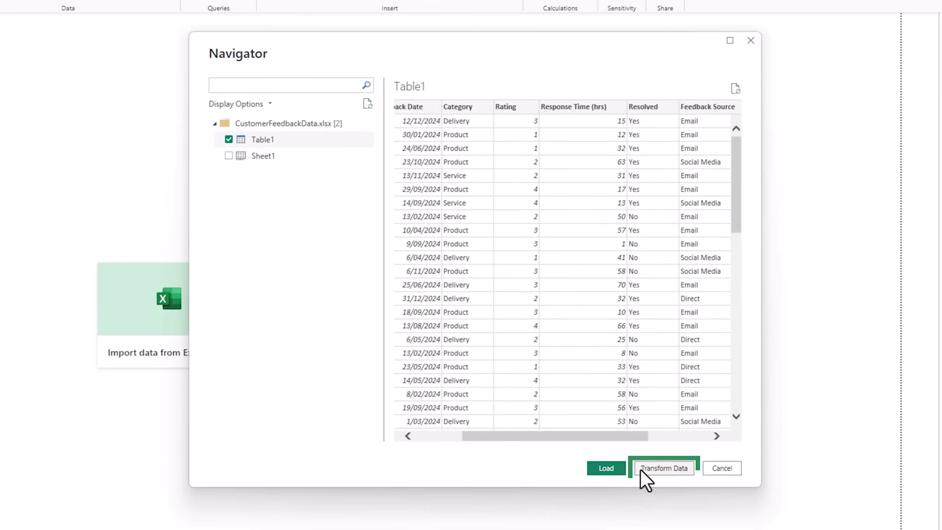
click(664, 468)
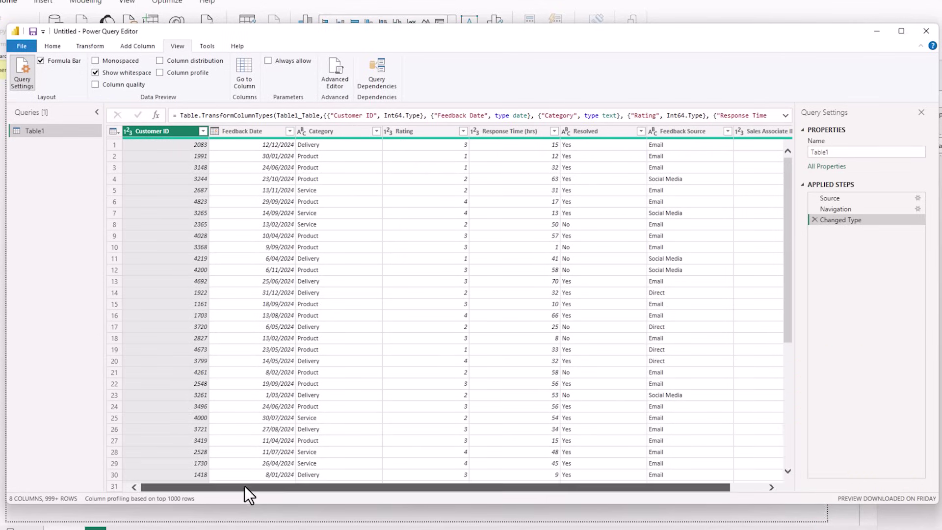
Step: Close & Apply the Table1 query from the Power Query Home tab
click(54, 47)
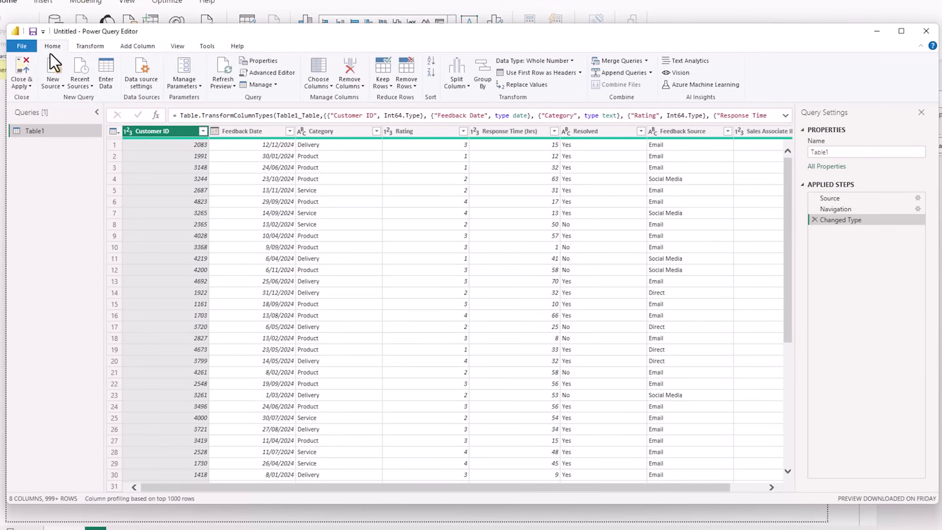
click(24, 66)
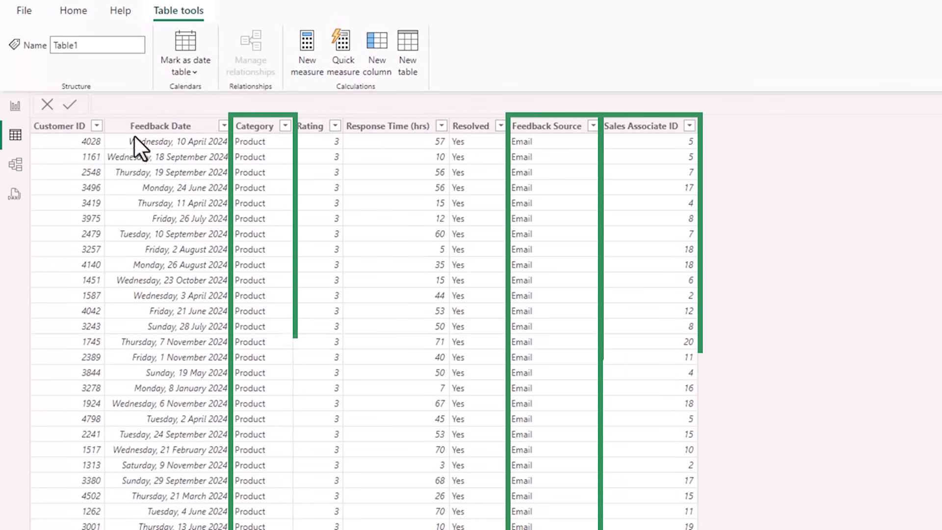
Step: Set Summarization to Don't summarize for the Customer ID and Sales Associate ID columns
click(68, 126)
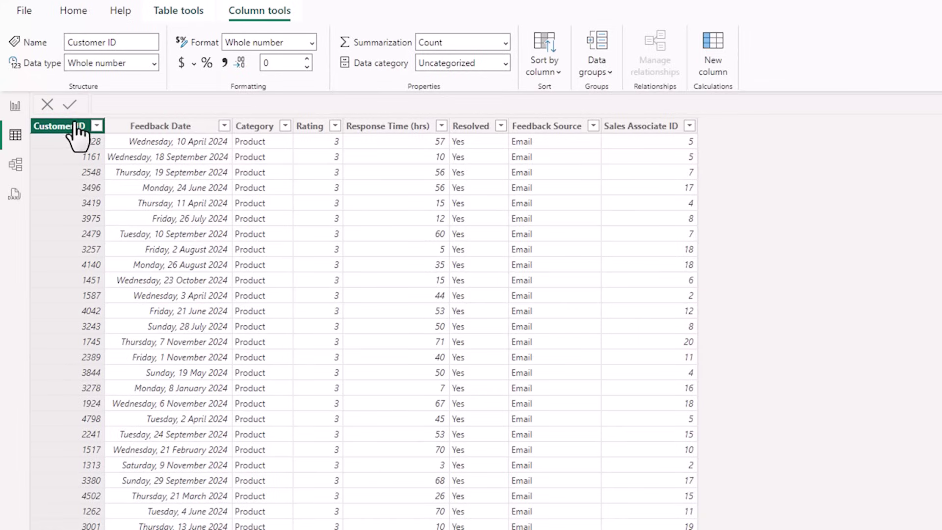
click(504, 42)
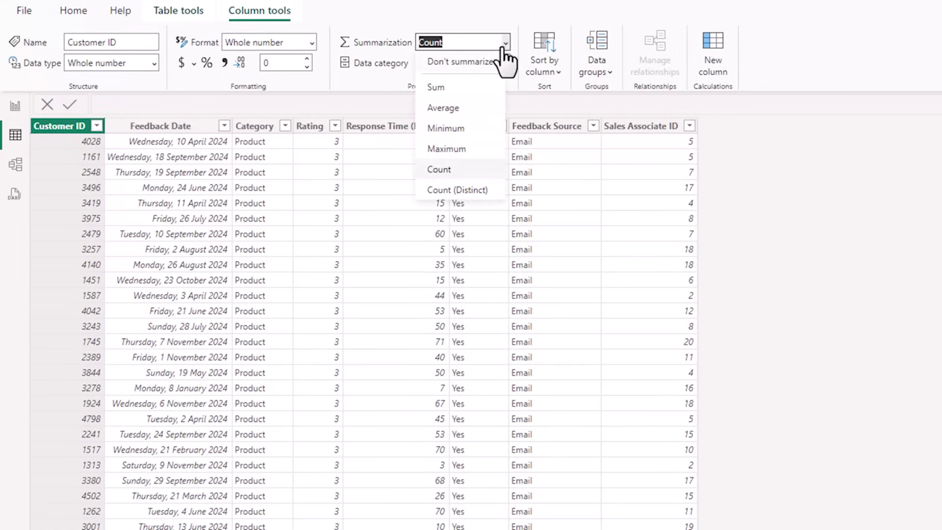
click(493, 62)
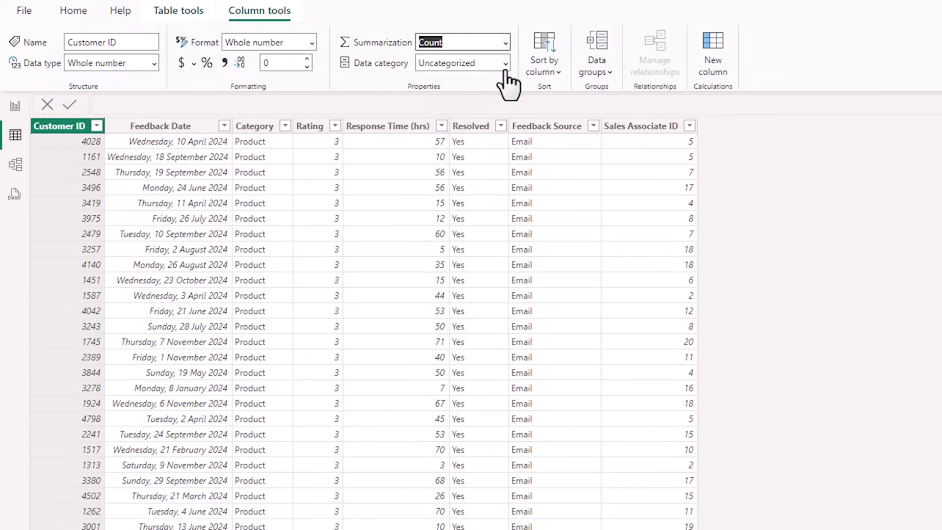
click(627, 128)
click(505, 44)
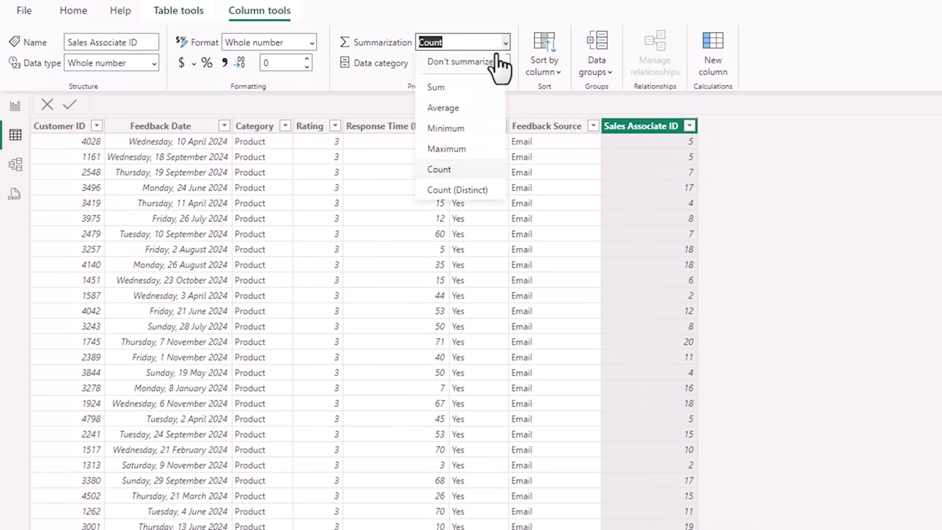
click(493, 62)
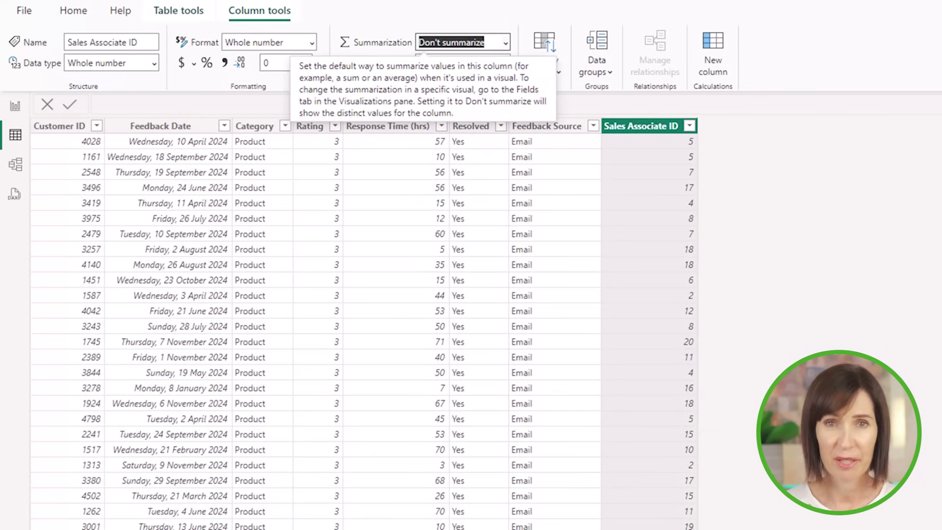
Step: Switch to Report view with the Build a visual and Data panes shown and all visual types expanded
click(16, 108)
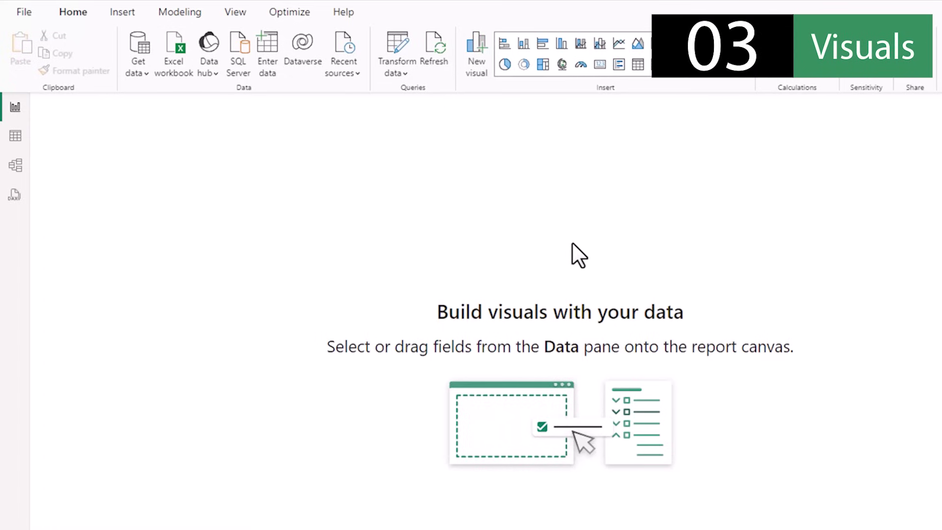
click(683, 80)
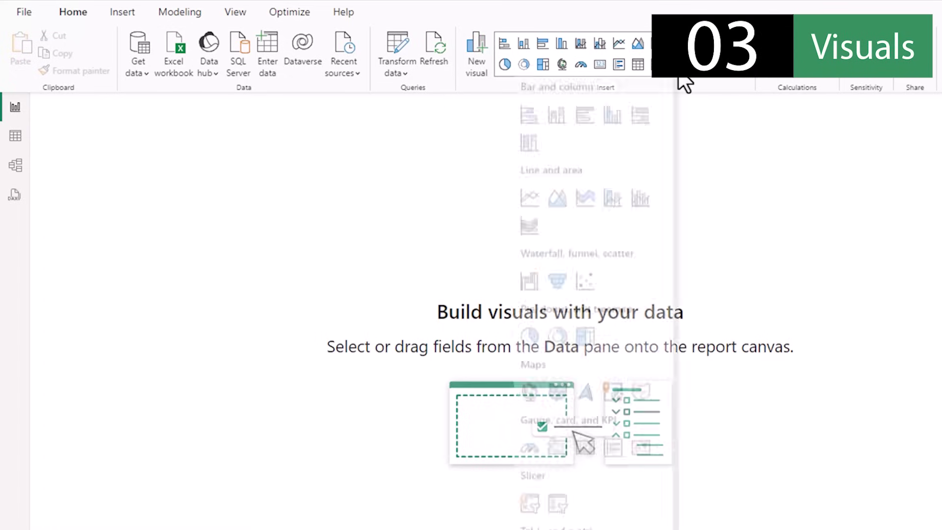
click(682, 83)
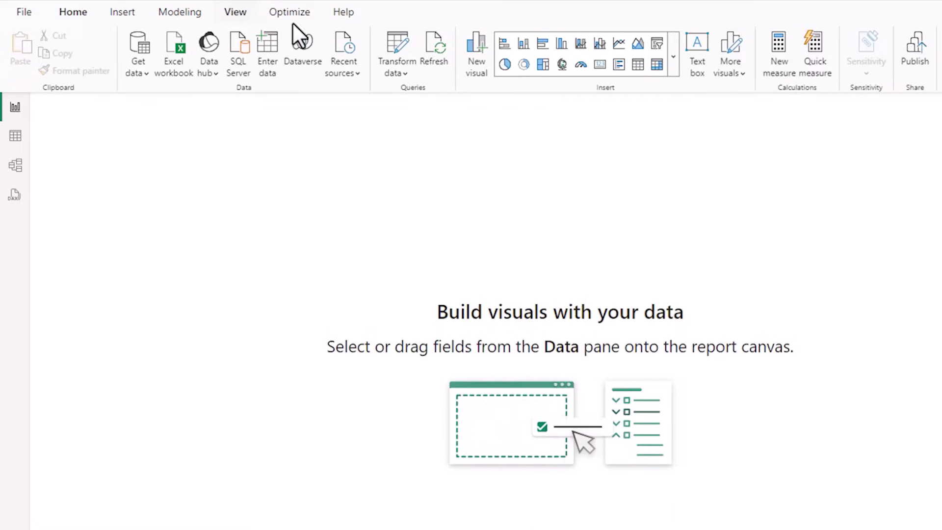
click(232, 13)
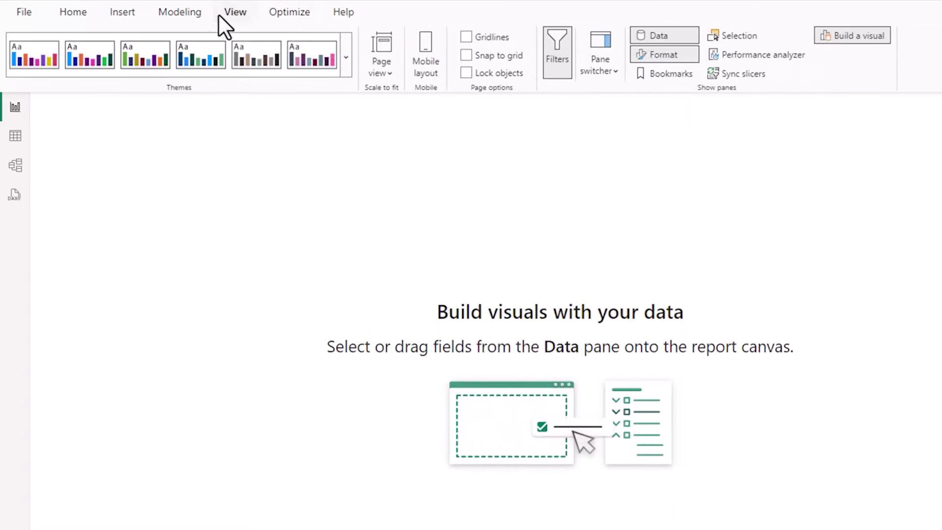
click(691, 55)
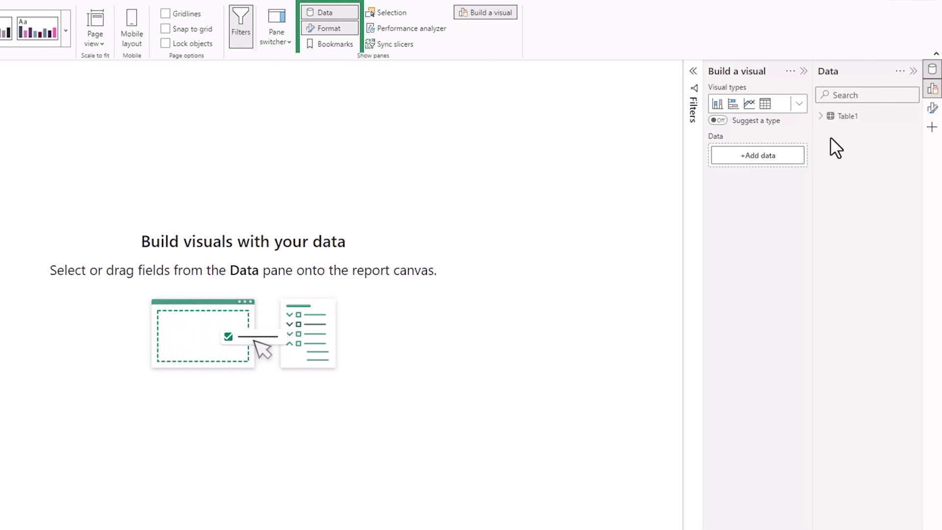
click(799, 105)
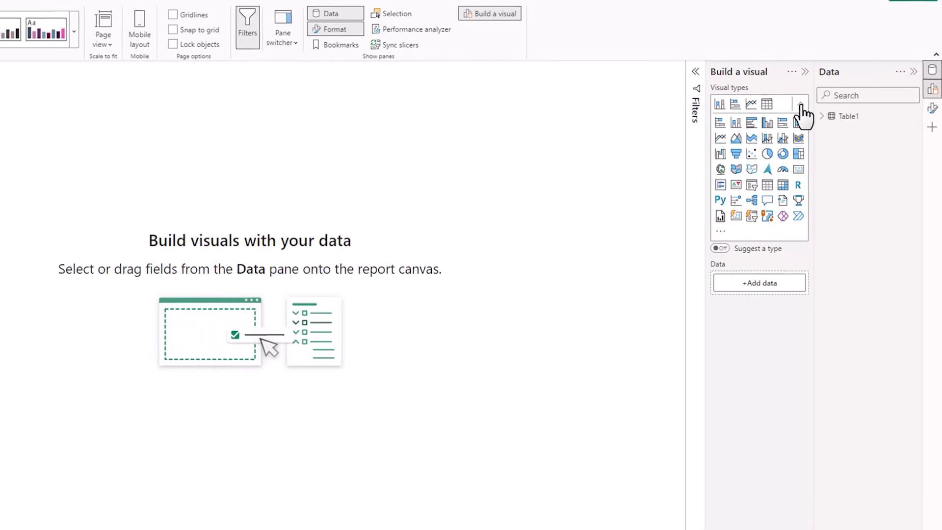
Step: Add a clustered column chart and widen it across the canvas from the right side
click(794, 117)
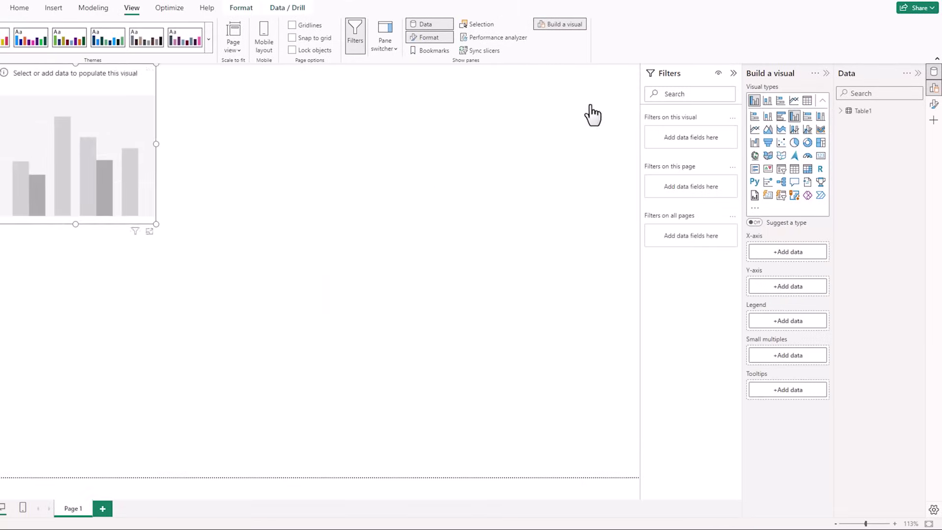
drag(25, 72, 530, 74)
drag(498, 133, 217, 129)
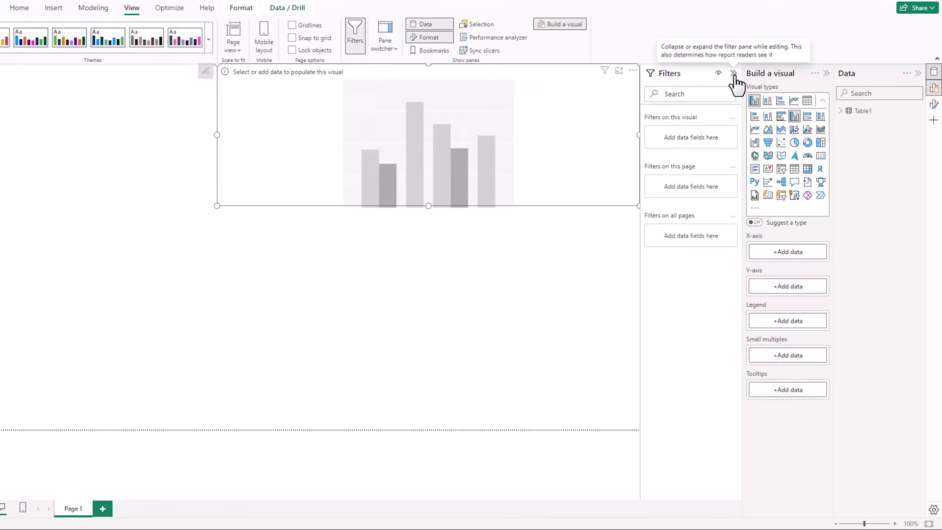
Step: Collapse the Filters pane and put Table1's Feedback Date on the chart's X-axis
click(734, 73)
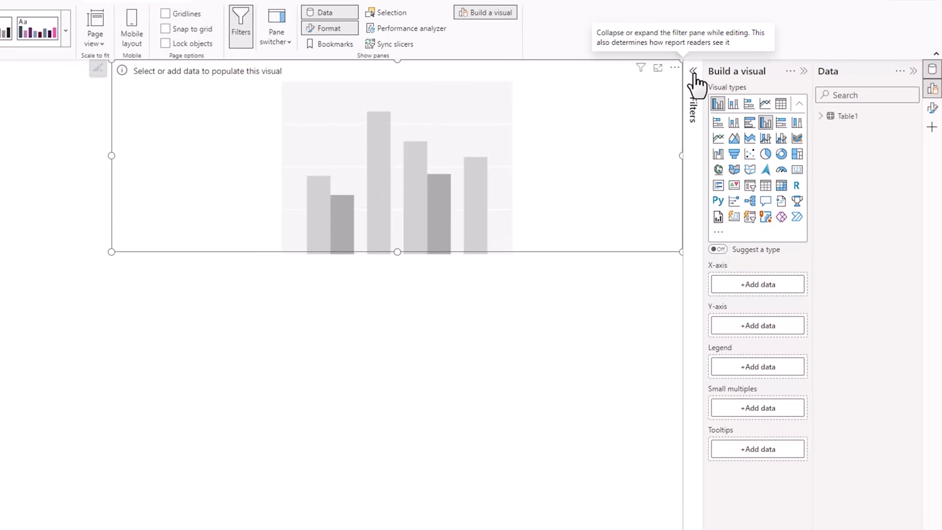
click(818, 121)
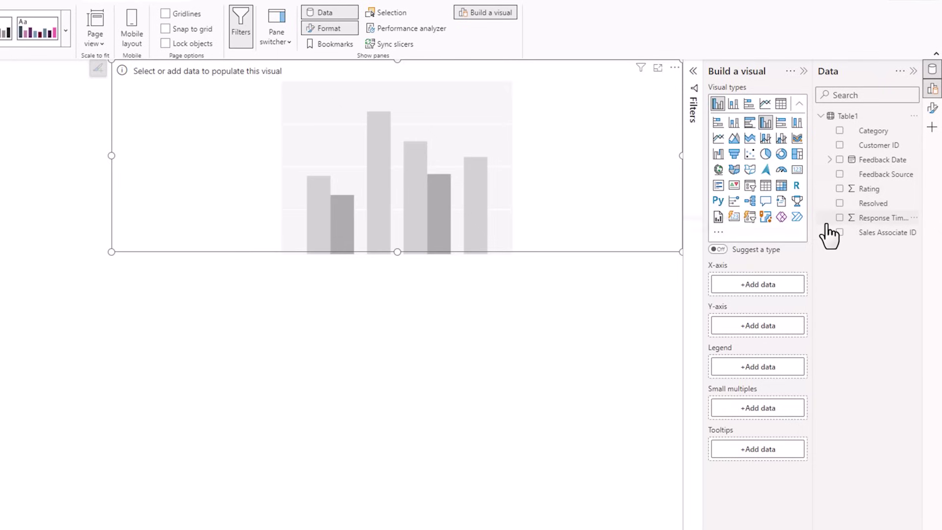
click(839, 160)
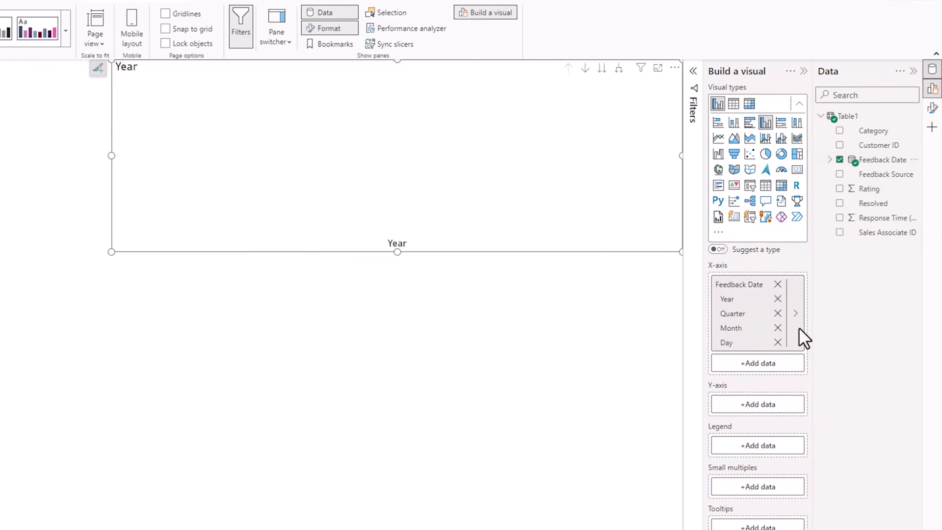
Step: Drop Day from the date axis and add Rating to the chart as an Average
click(778, 342)
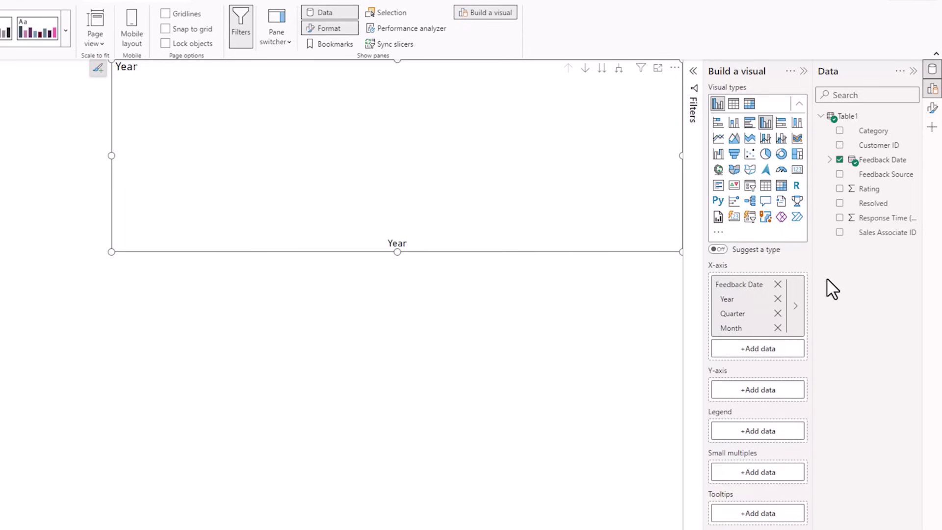
click(840, 188)
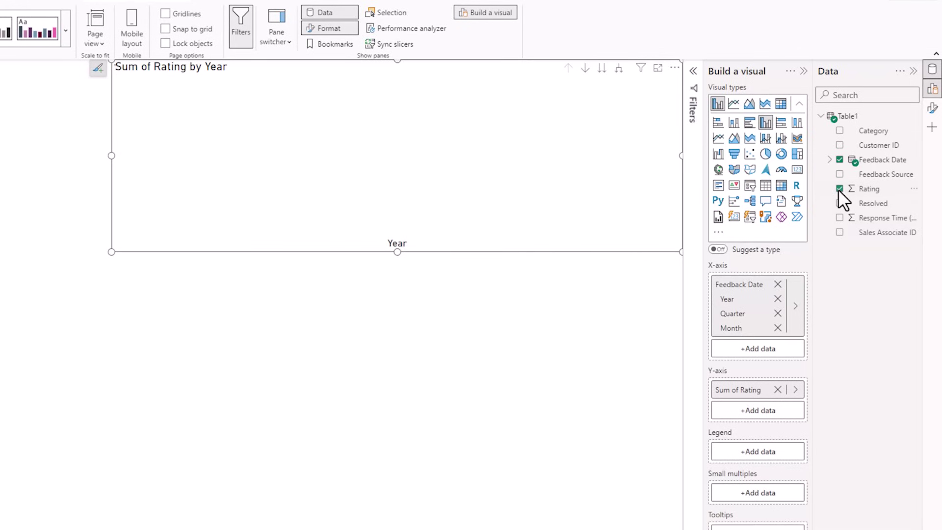
click(795, 391)
click(918, 423)
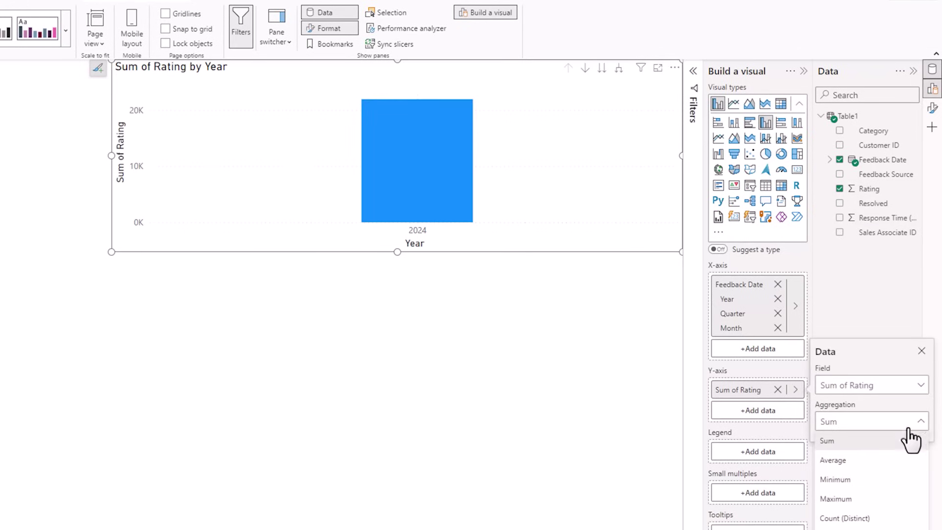
click(872, 464)
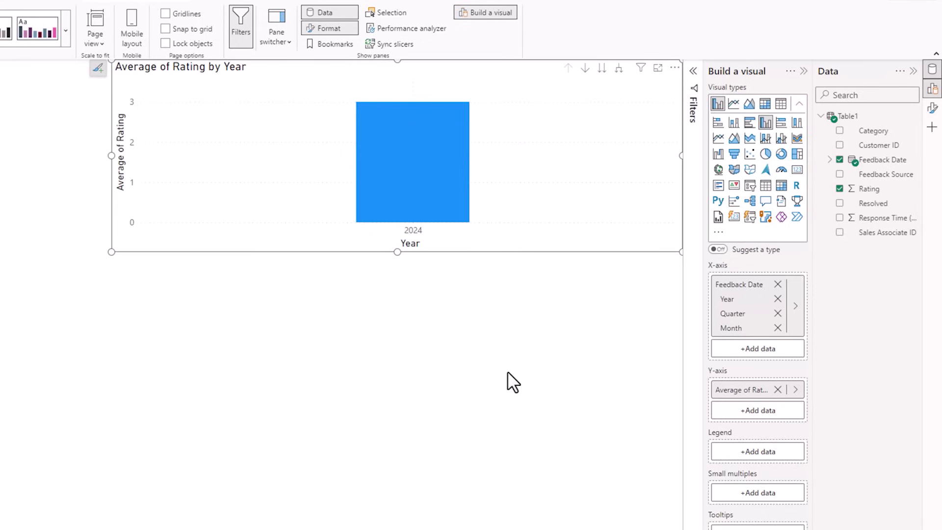
Step: Expand the chart down to Quarter and Month levels and widen it to the left edge
click(619, 69)
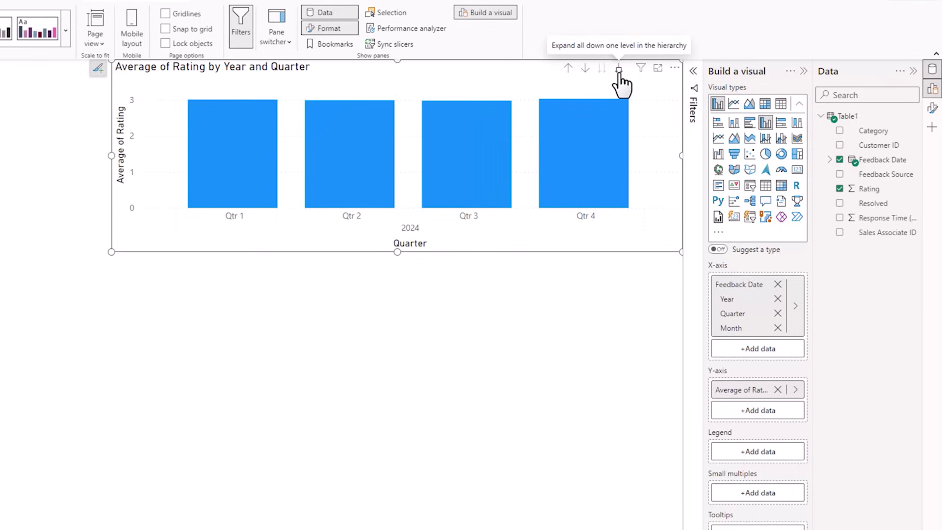
click(619, 69)
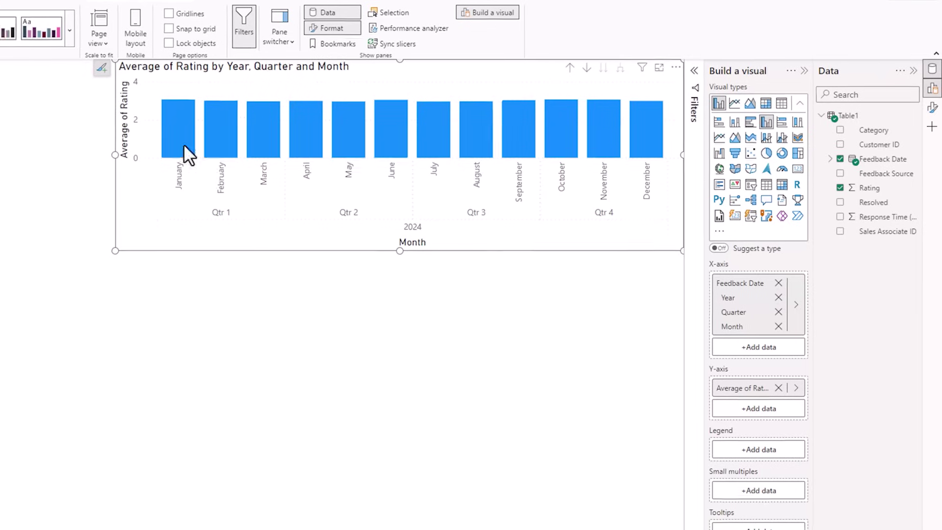
drag(111, 155, 4, 167)
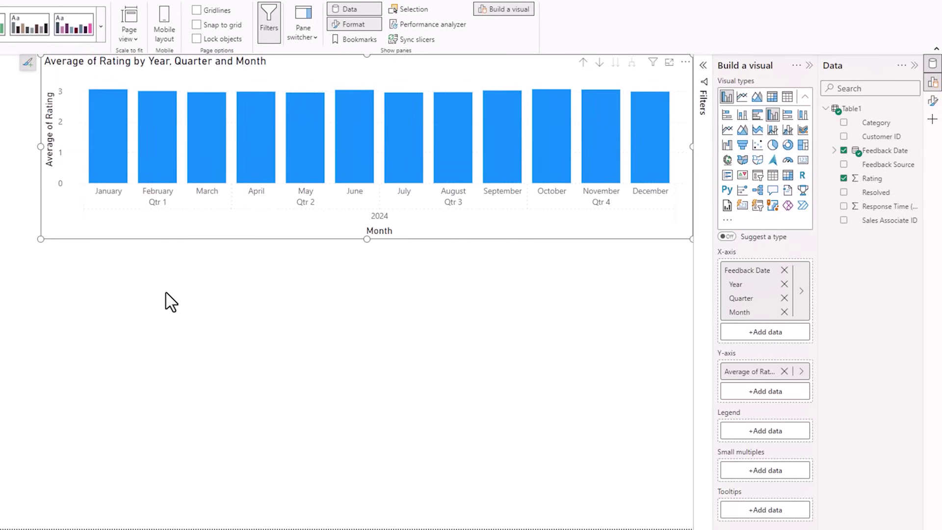
Step: Turn off the X-axis and Y-axis titles and the Y-axis value labels
click(932, 104)
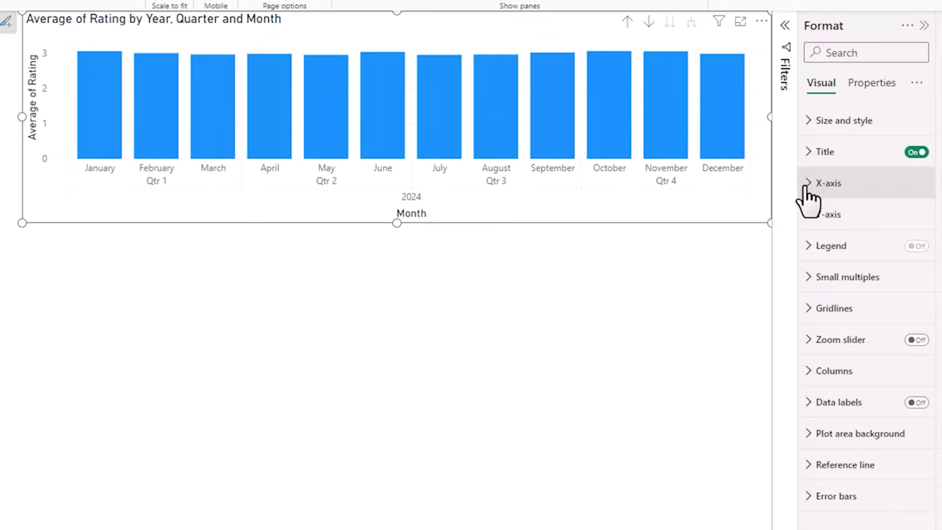
click(805, 188)
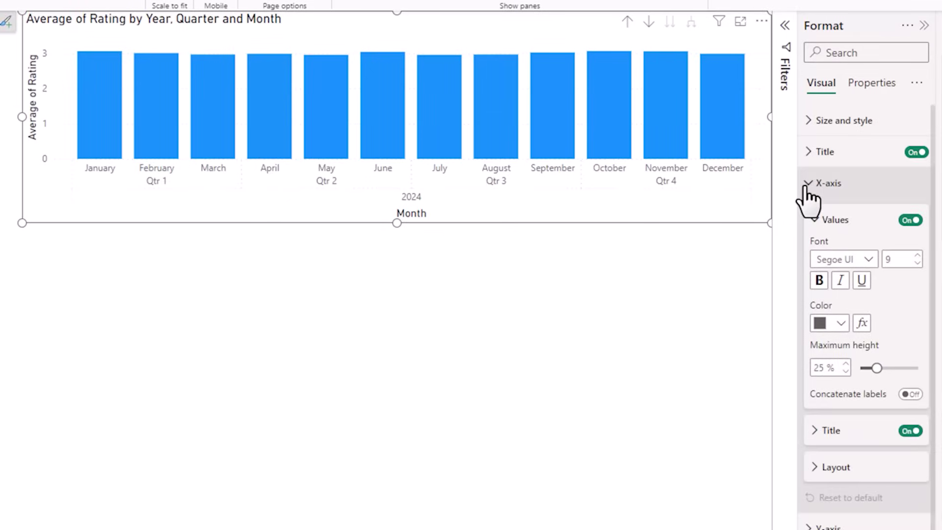
click(913, 436)
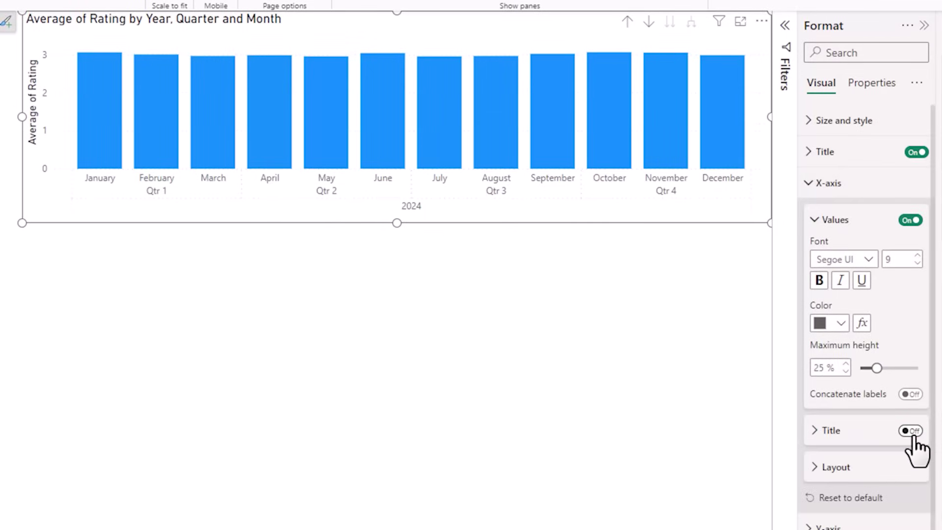
click(809, 185)
click(809, 216)
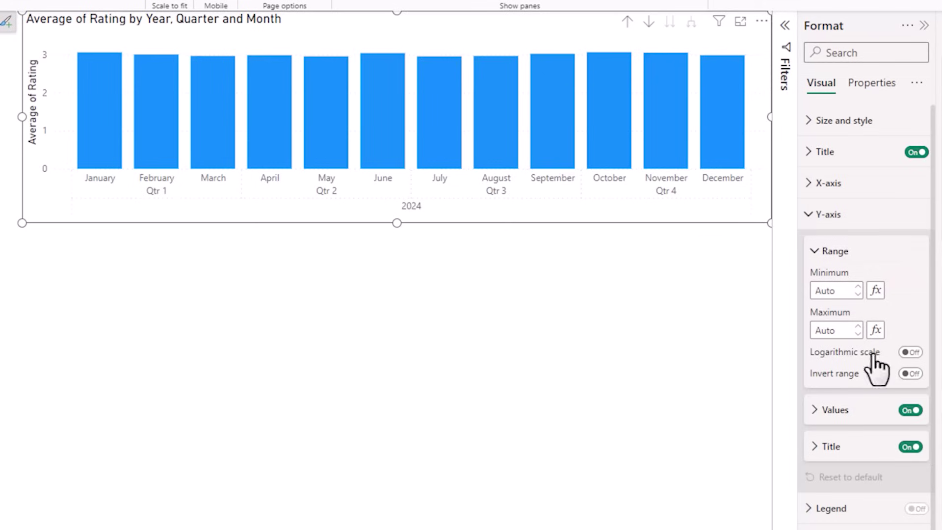
click(912, 447)
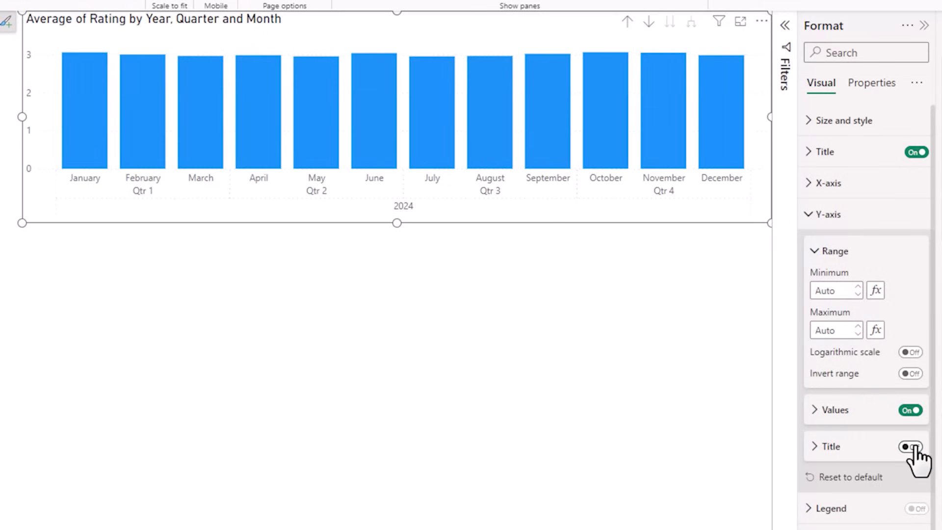
click(911, 411)
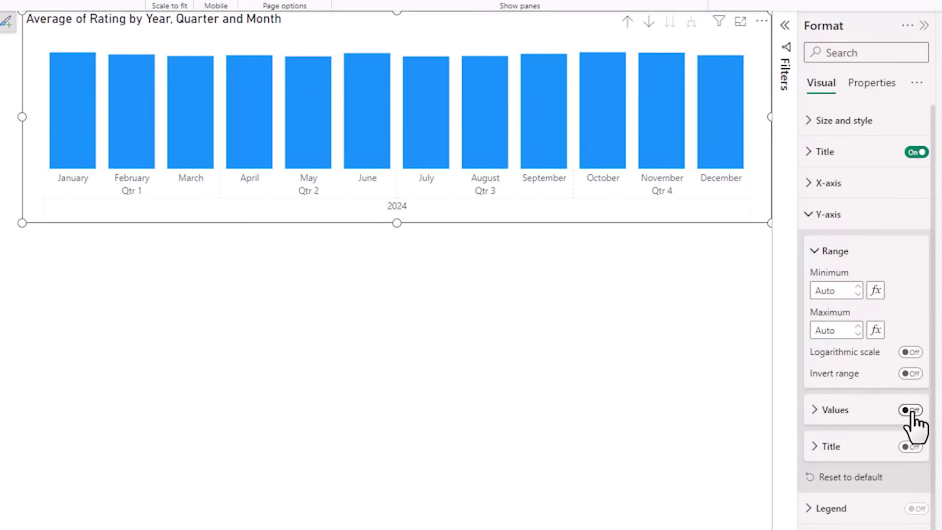
click(809, 215)
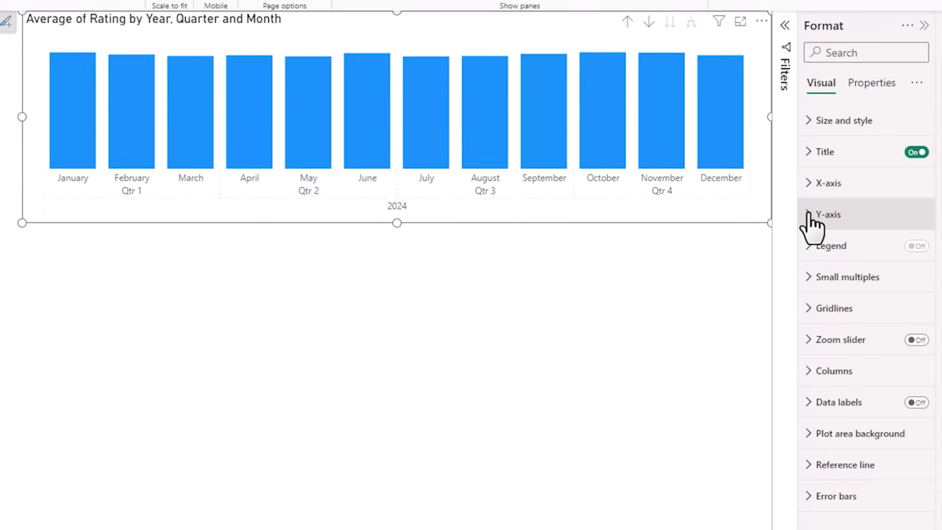
Step: Turn on data labels positioned at Inside end
click(916, 402)
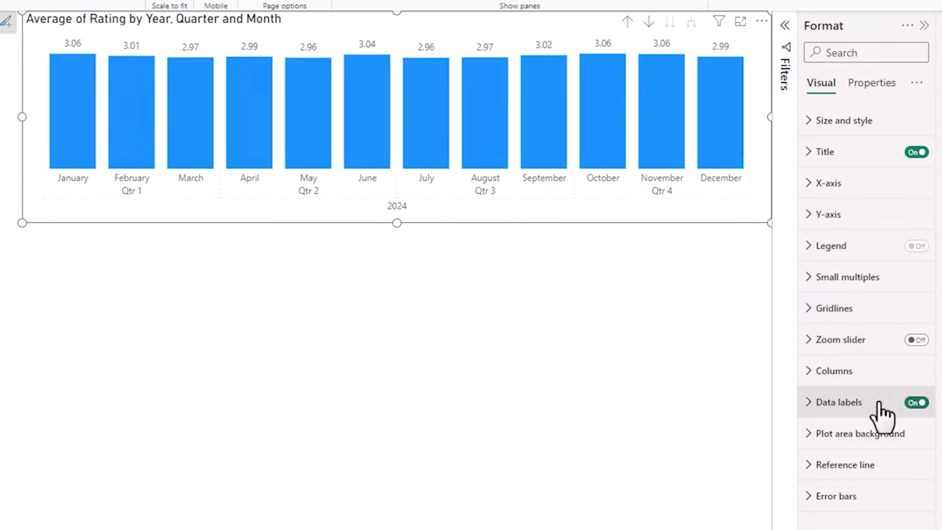
click(809, 404)
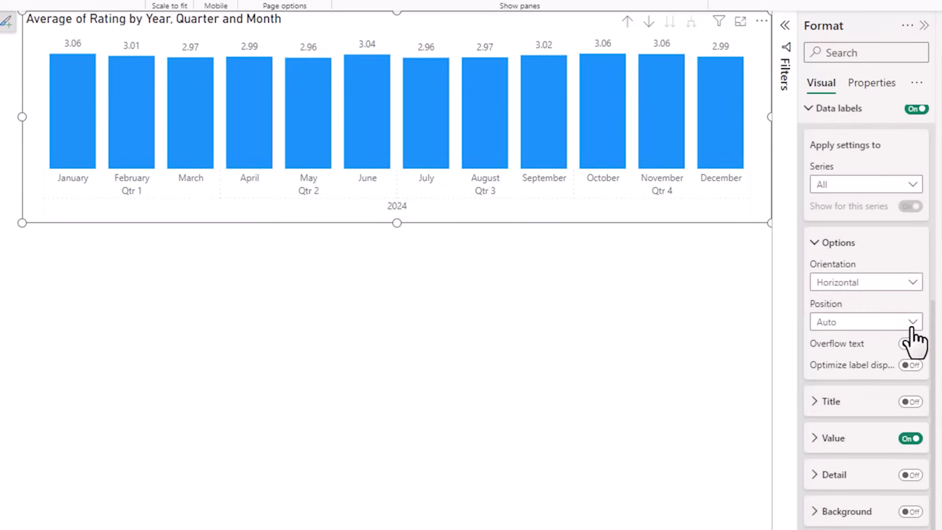
click(911, 325)
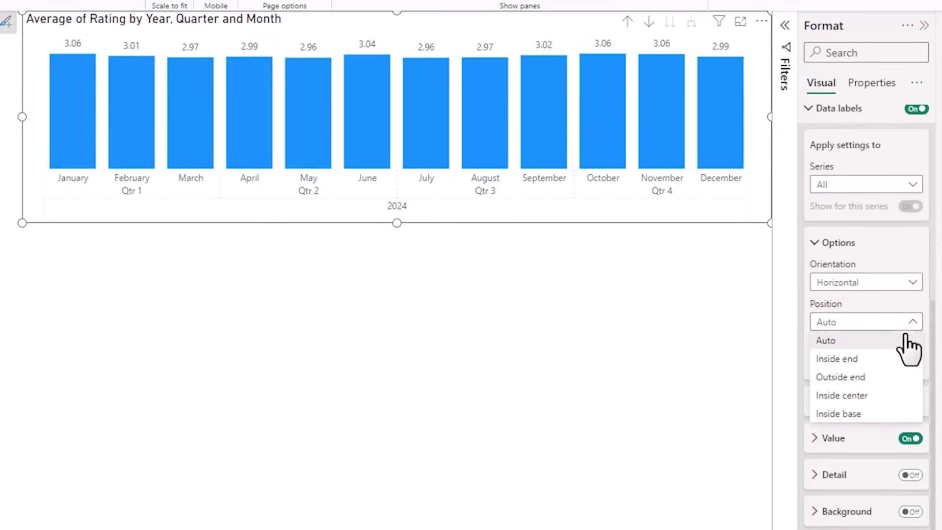
click(891, 360)
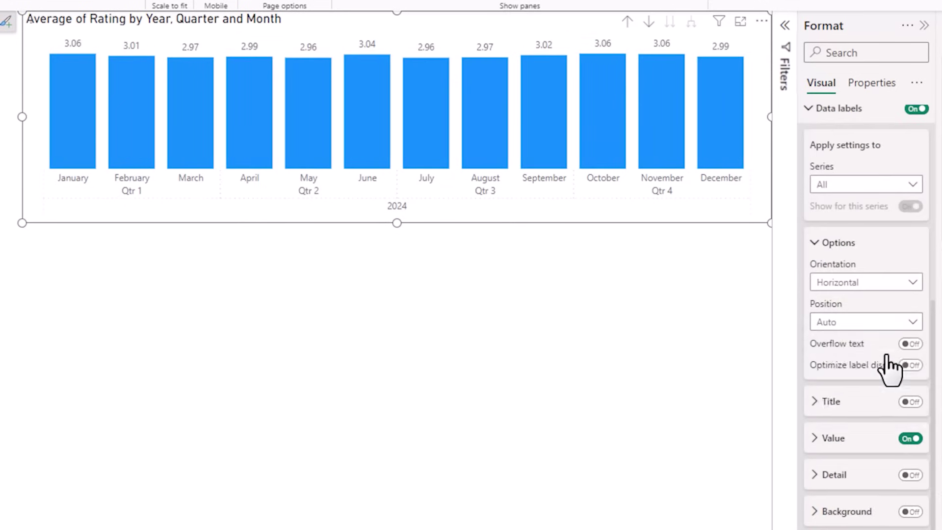
Step: Edit the chart title from 'Average of Rating by Year, Quarter and Month' to 'Average Rating'
double_click(138, 19)
drag(128, 22, 286, 23)
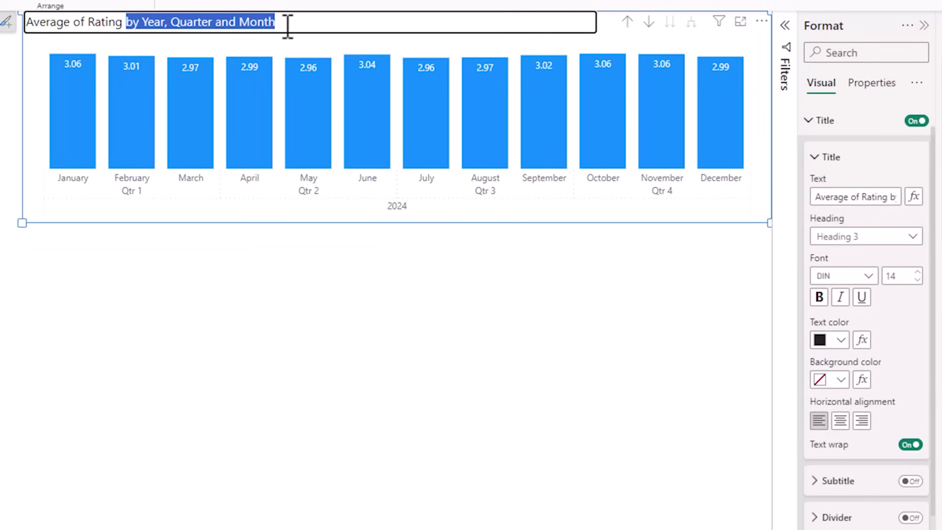
key(BackSpace)
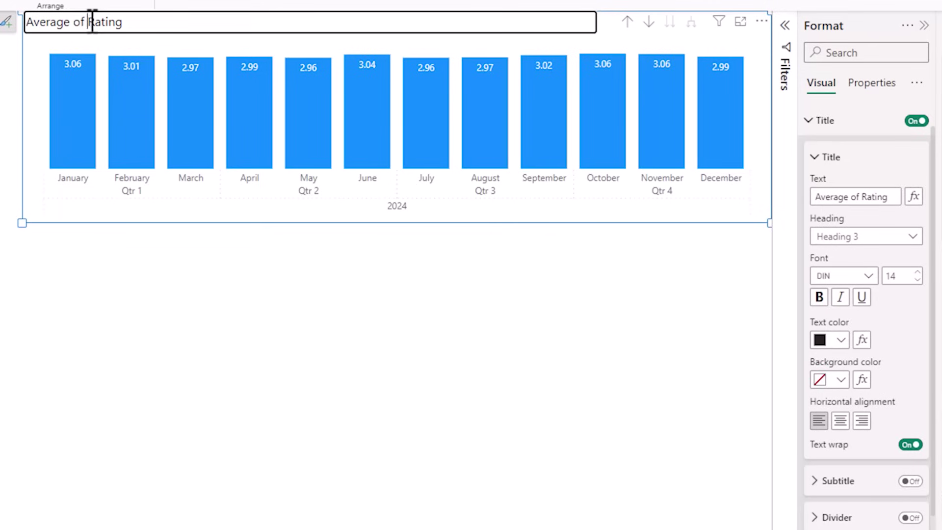
double_click(79, 22)
key(BackSpace)
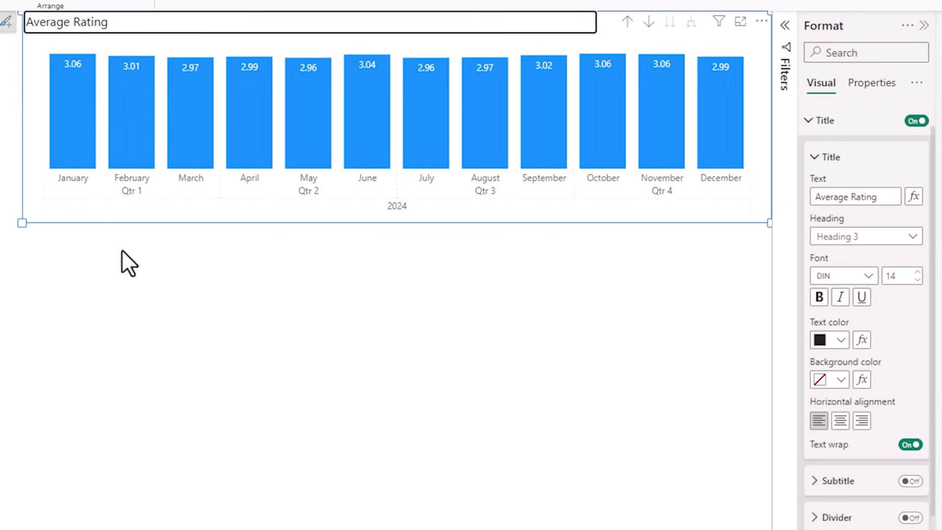
click(162, 245)
click(215, 219)
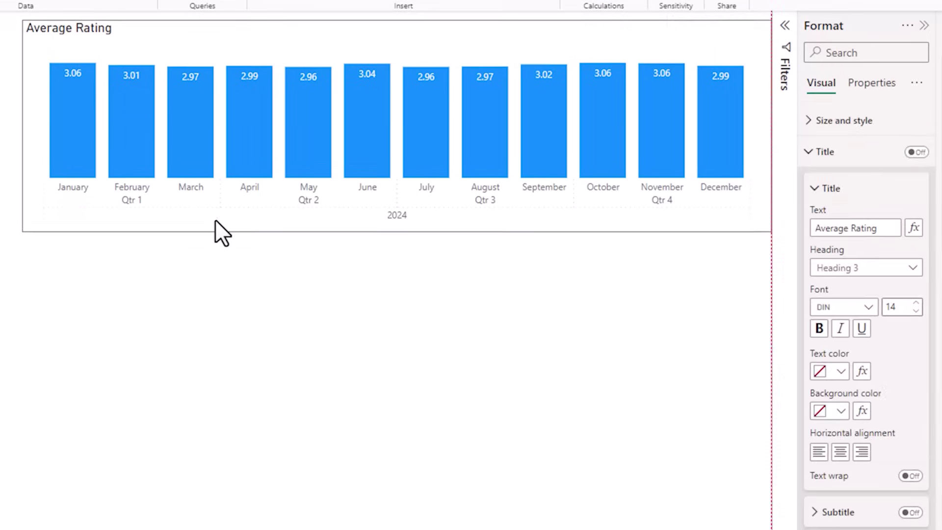
click(235, 280)
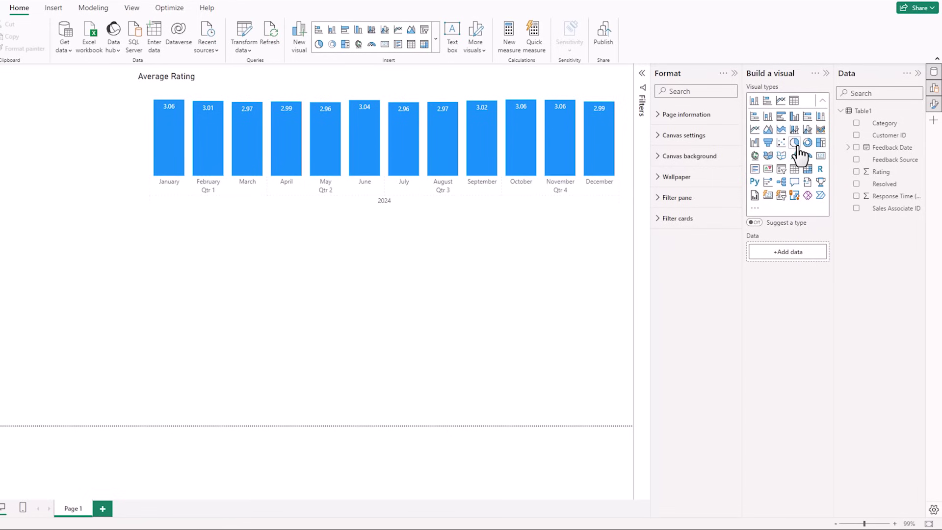
Step: Add a pie chart with Category as the legend and Customer ID as values
click(794, 142)
drag(147, 231, 599, 241)
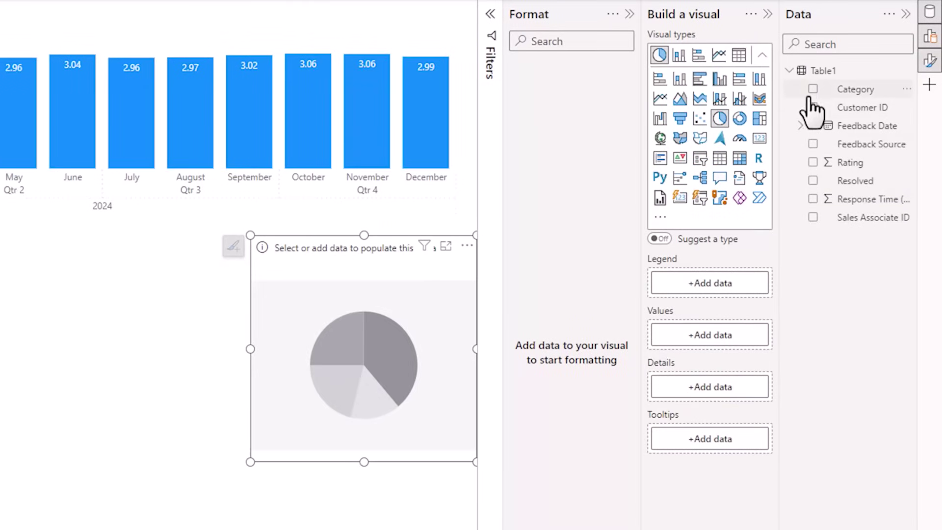
click(856, 123)
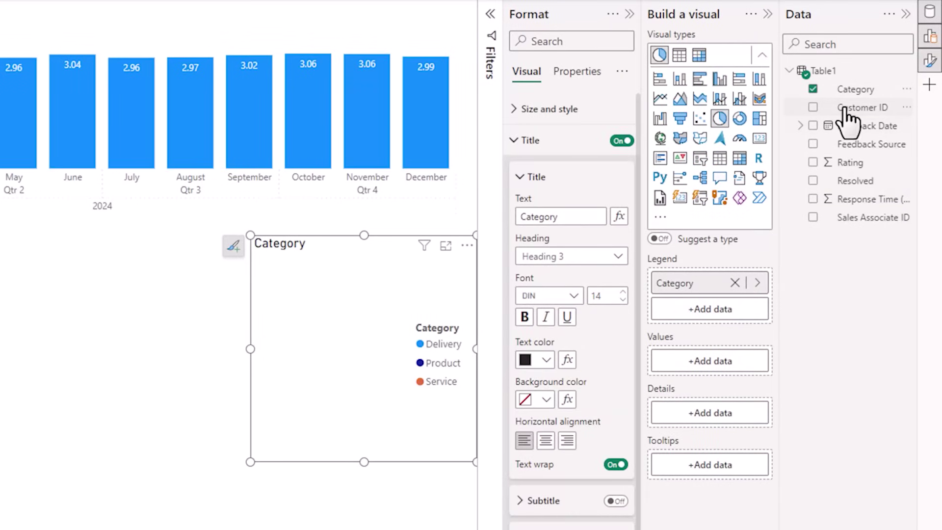
drag(845, 108, 717, 360)
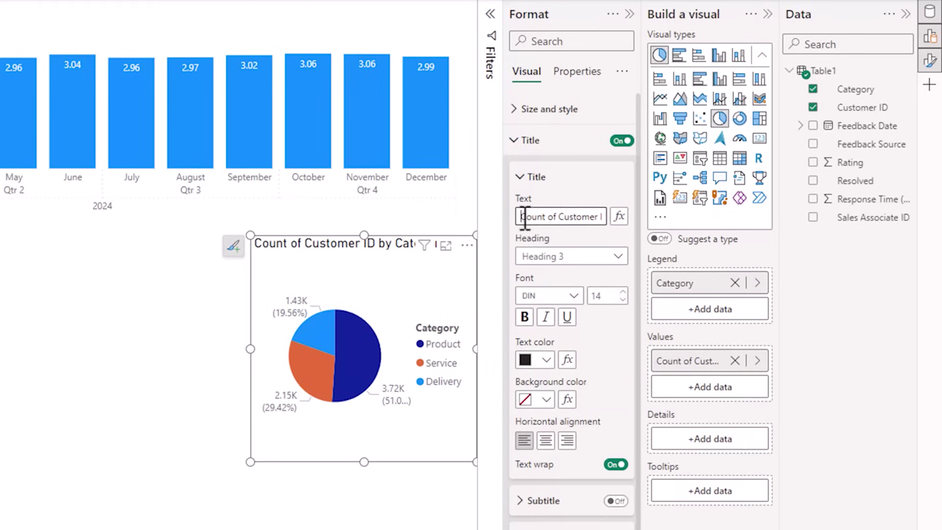
Step: Retitle the pie 'Feedback Count by Category', drop its legend, show category and percent labels, and enlarge it
drag(523, 217, 630, 218)
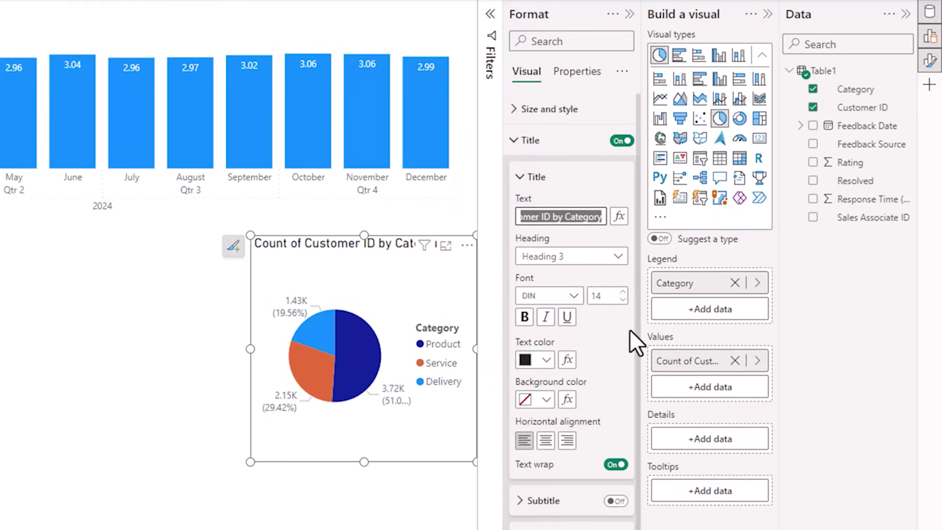
text(Feedback Count)
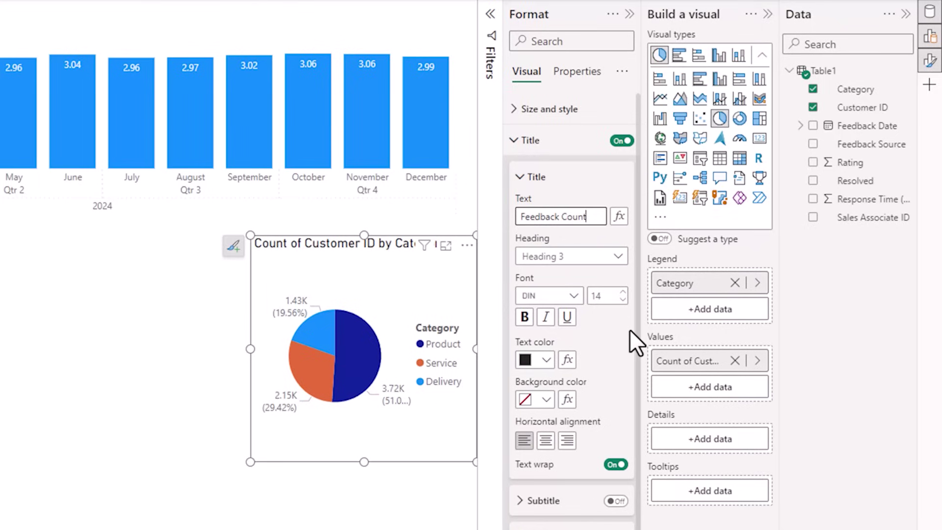
text( by Category)
click(514, 142)
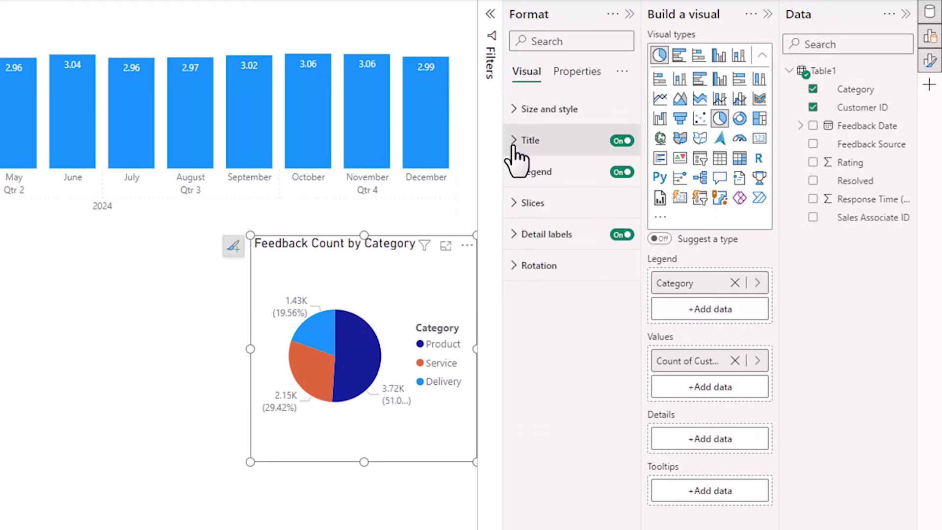
click(622, 173)
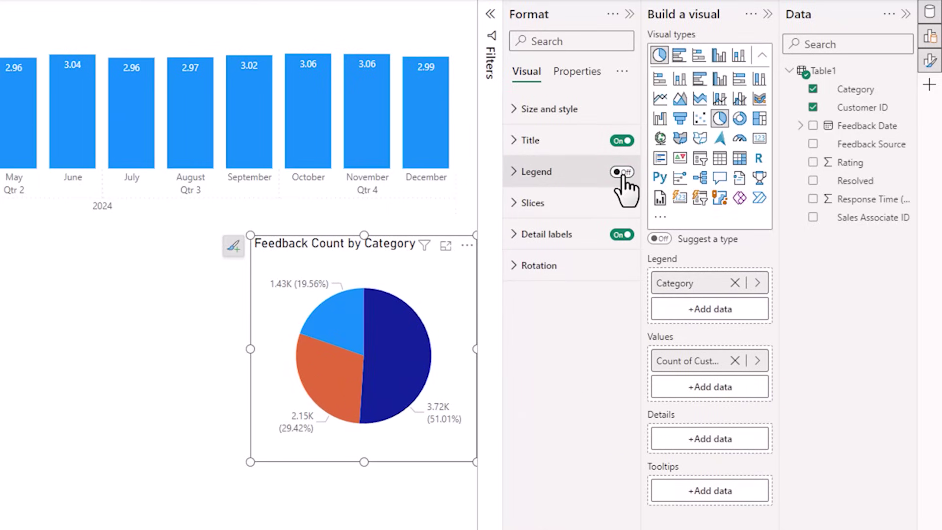
click(516, 237)
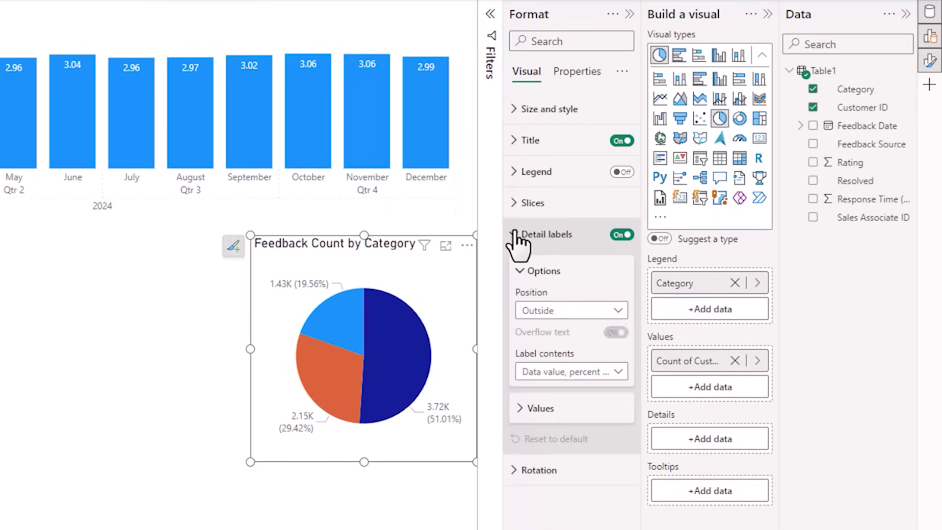
click(619, 373)
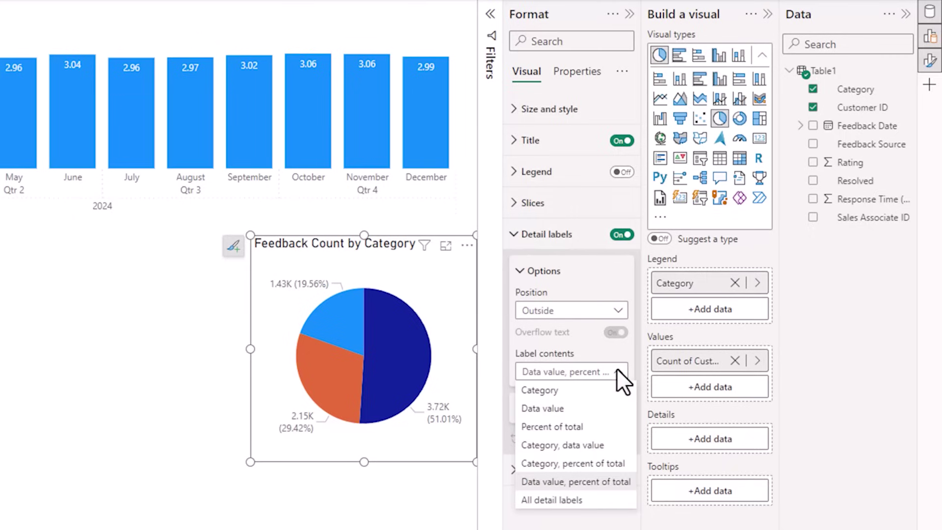
click(577, 464)
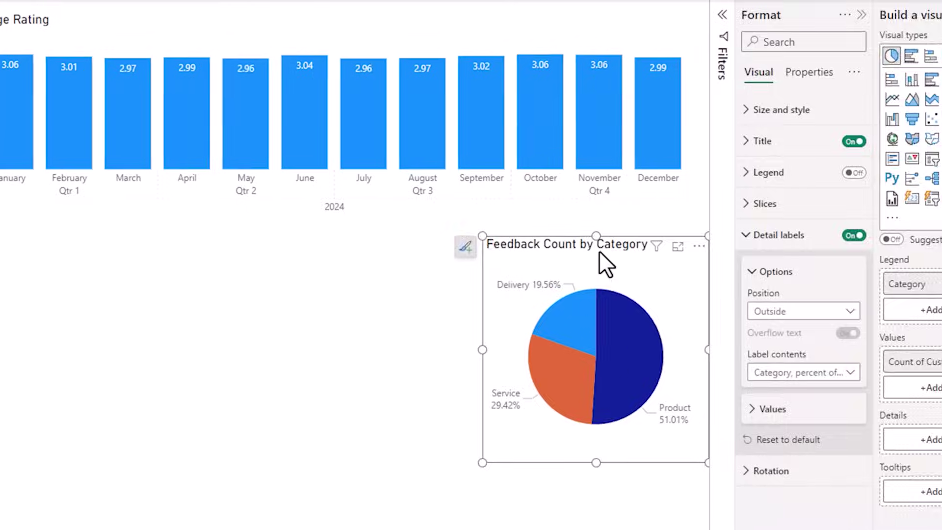
drag(599, 251, 104, 239)
drag(223, 446, 332, 503)
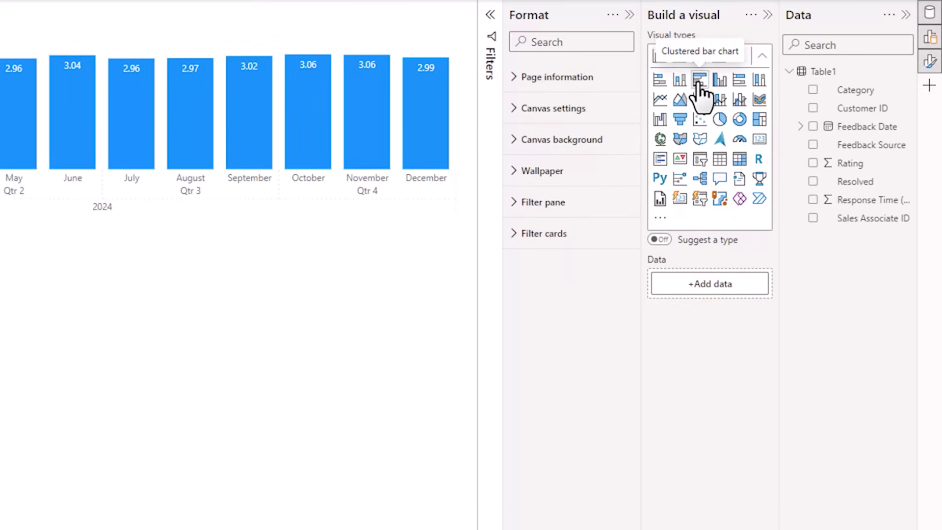
Step: Add a clustered bar chart of Average of Response Time by Feedback Source
click(701, 80)
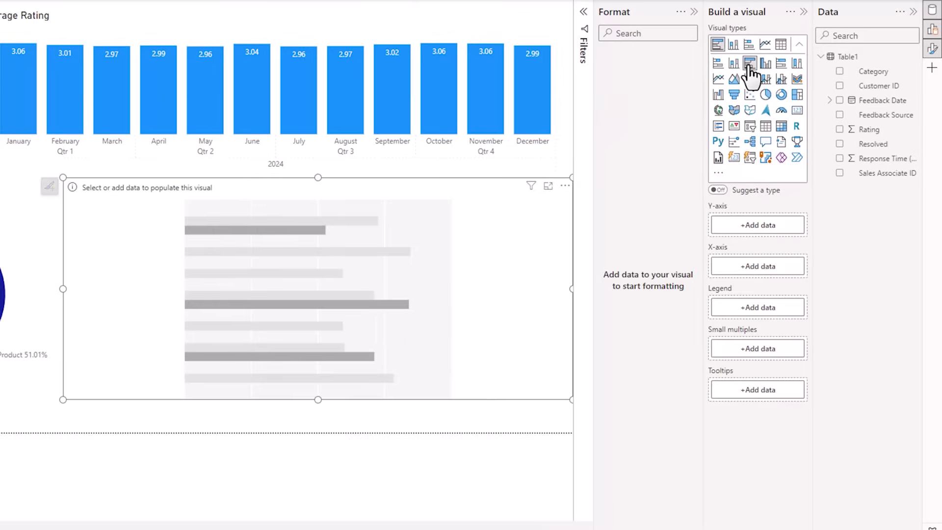
click(840, 115)
click(840, 158)
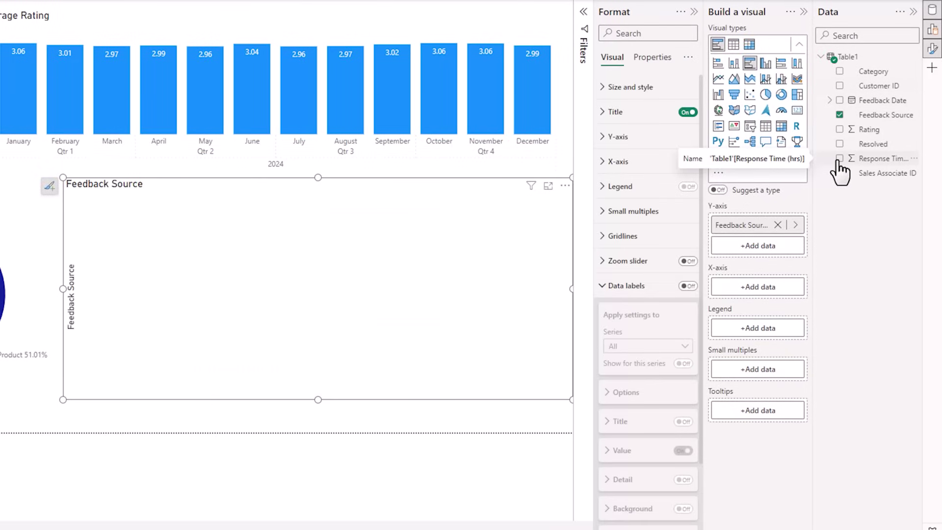
click(795, 287)
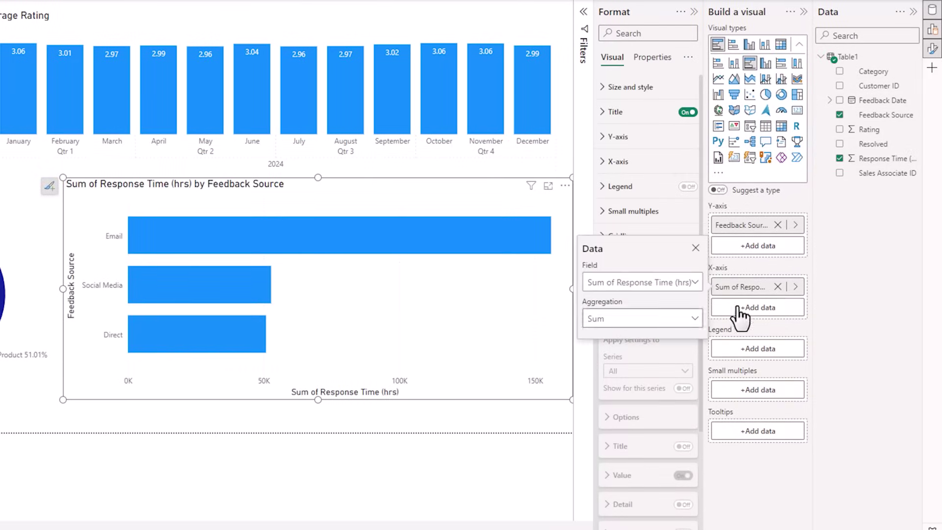
click(694, 320)
click(635, 357)
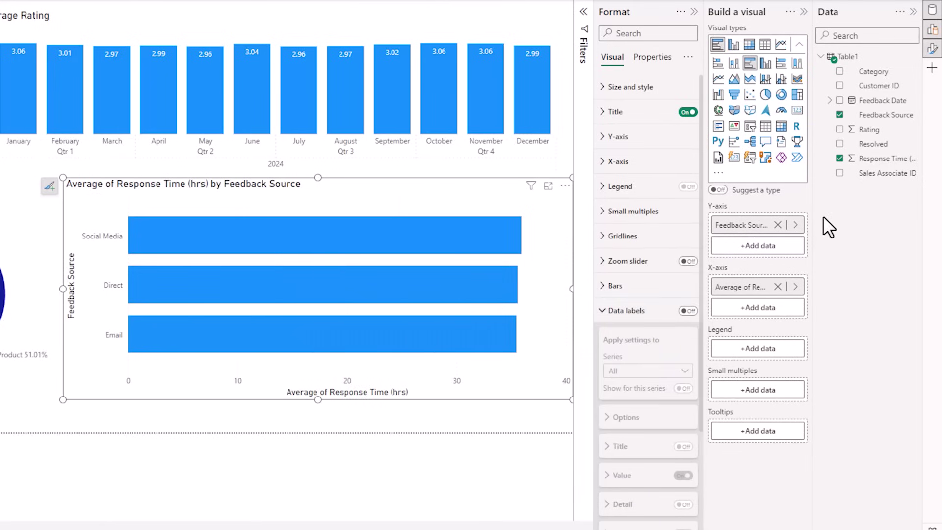
Step: Shorten the bar chart title to 'Average Response Time (hrs)' by removing 'of' and 'by Feedback Source'
click(608, 112)
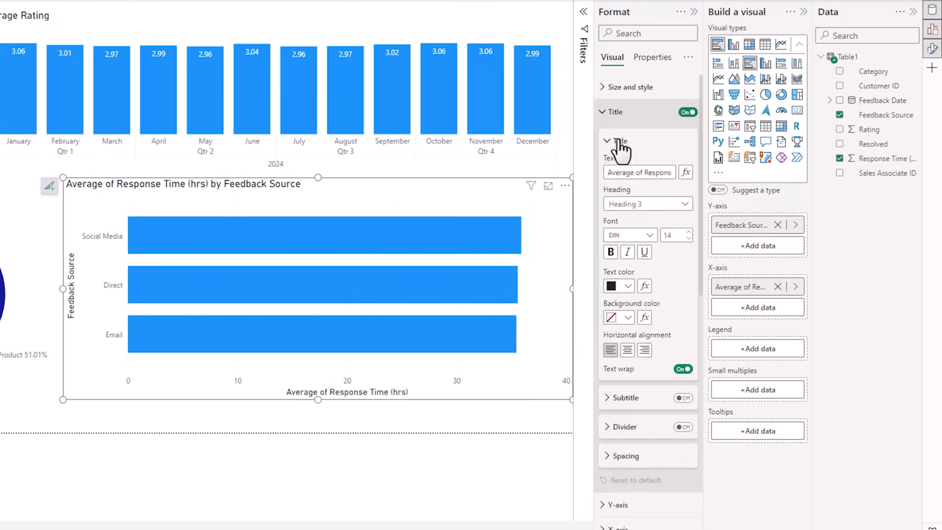
double_click(639, 172)
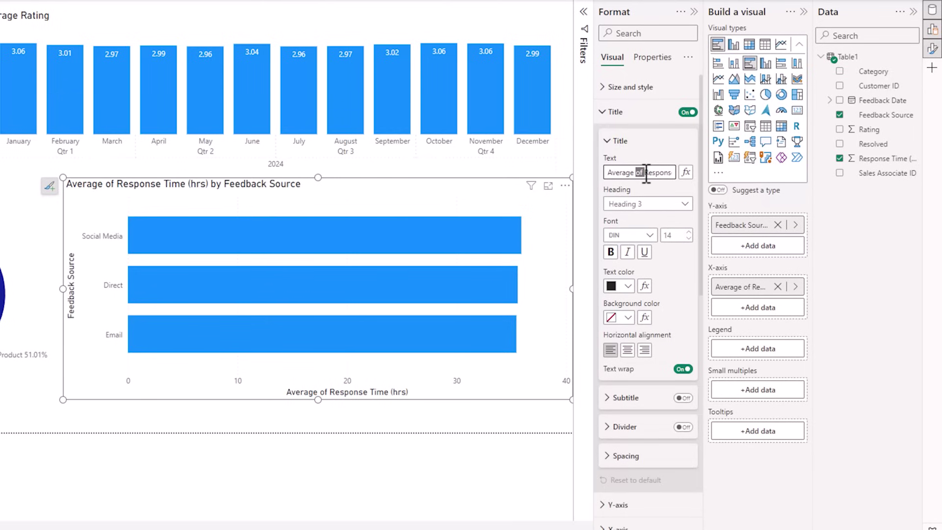
key(BackSpace)
click(626, 172)
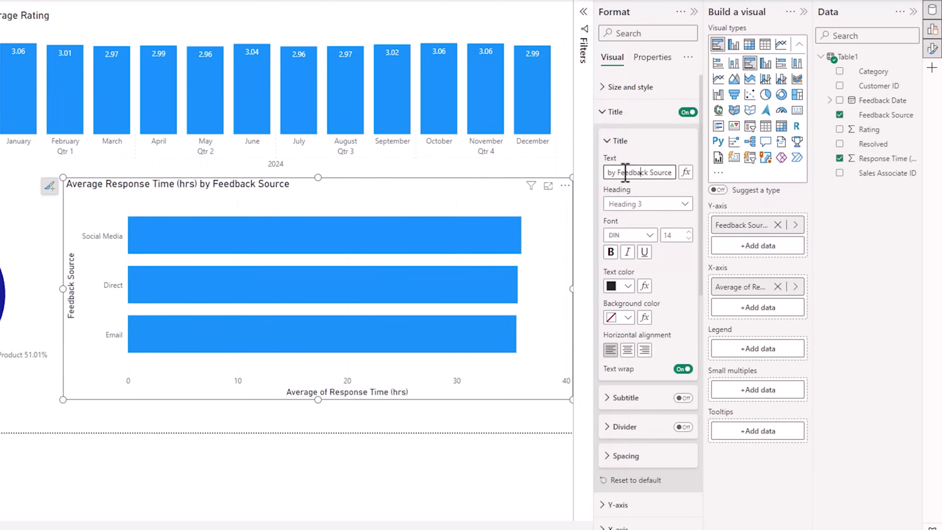
double_click(612, 172)
key(BackSpace)
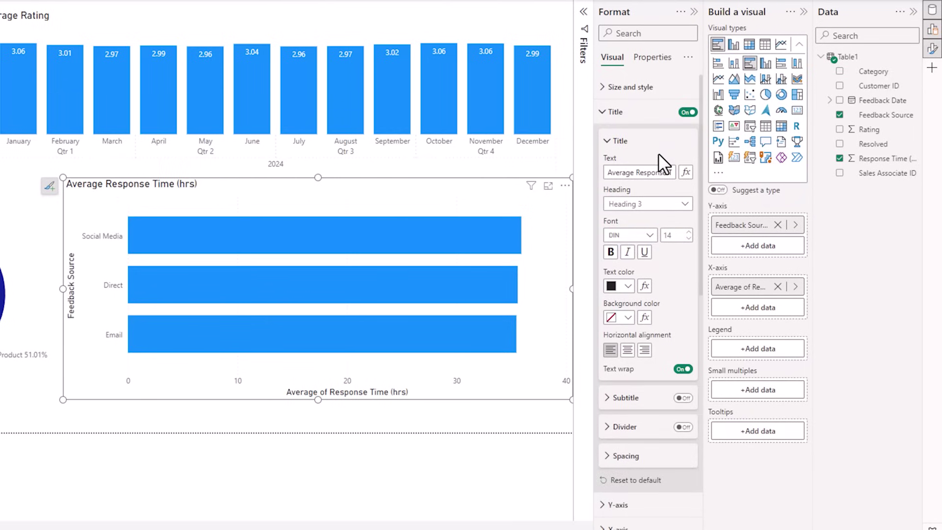
click(604, 113)
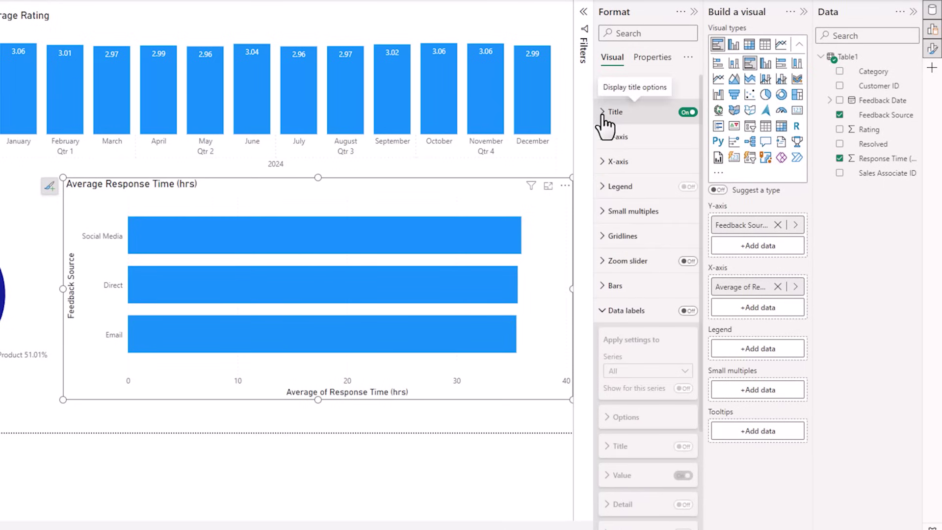
Step: Hide both axis titles and the horizontal axis scale values
click(605, 137)
click(682, 350)
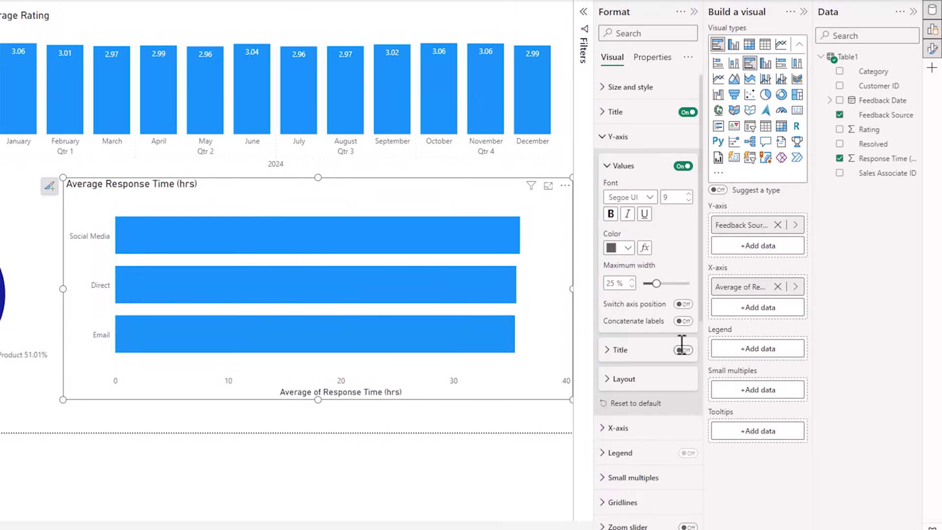
click(603, 137)
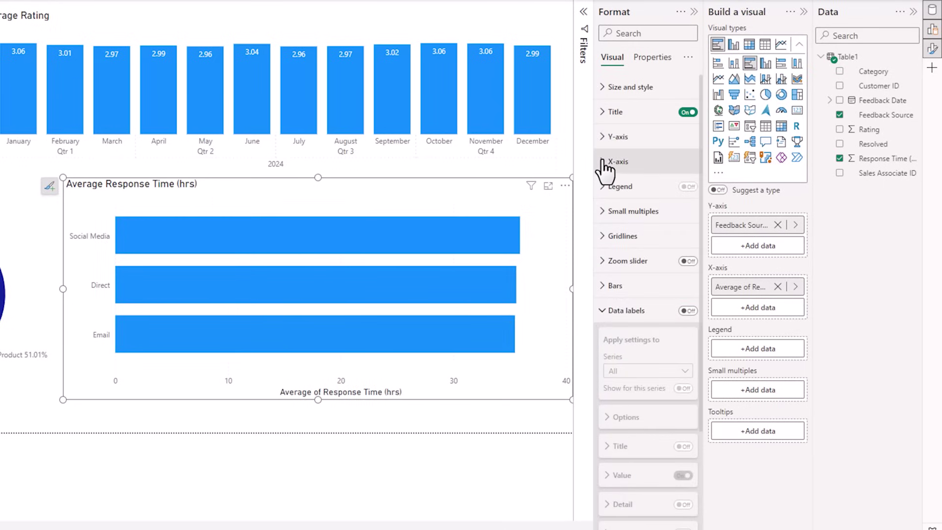
click(603, 162)
click(682, 346)
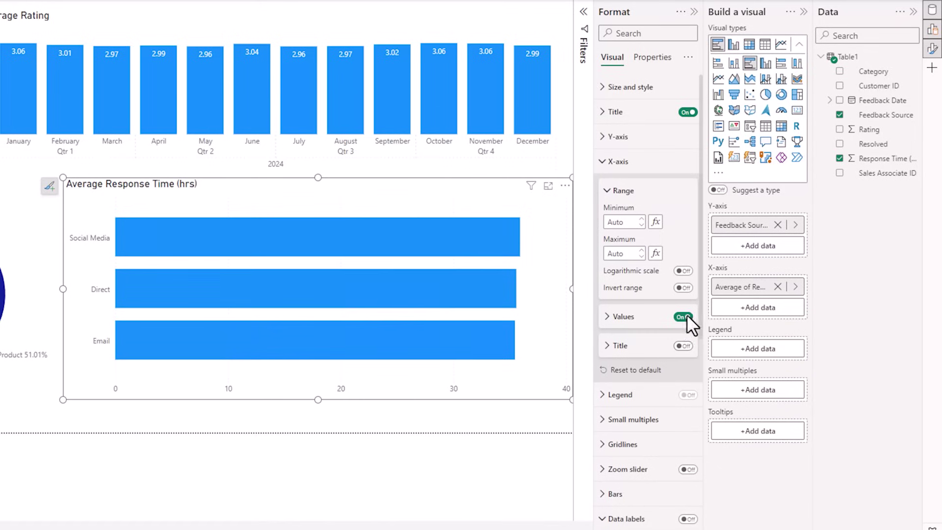
click(683, 316)
click(603, 166)
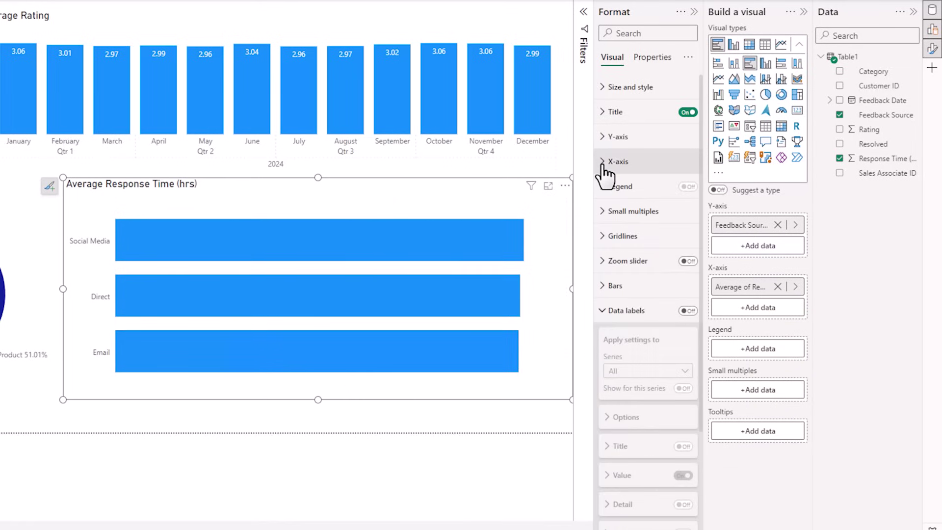
Step: Show data labels at Inside end and narrow the bar chart
click(687, 311)
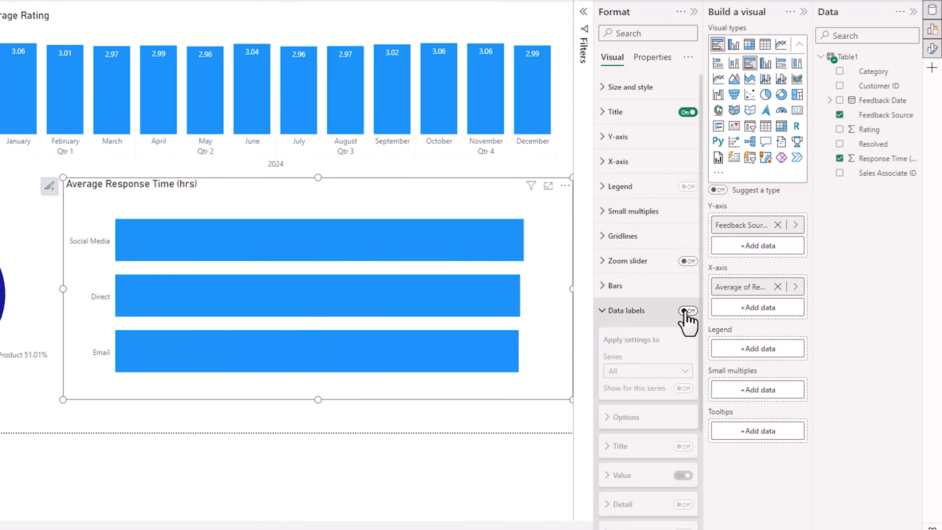
click(687, 449)
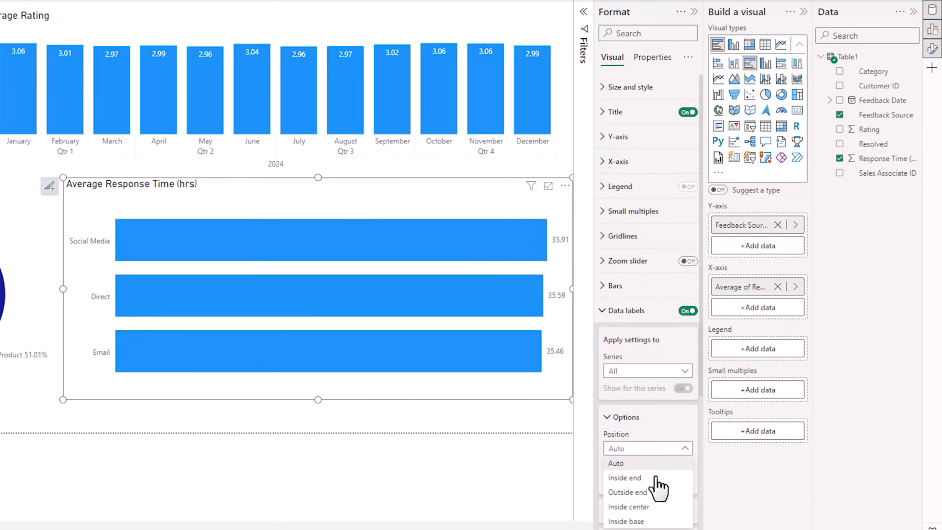
click(656, 477)
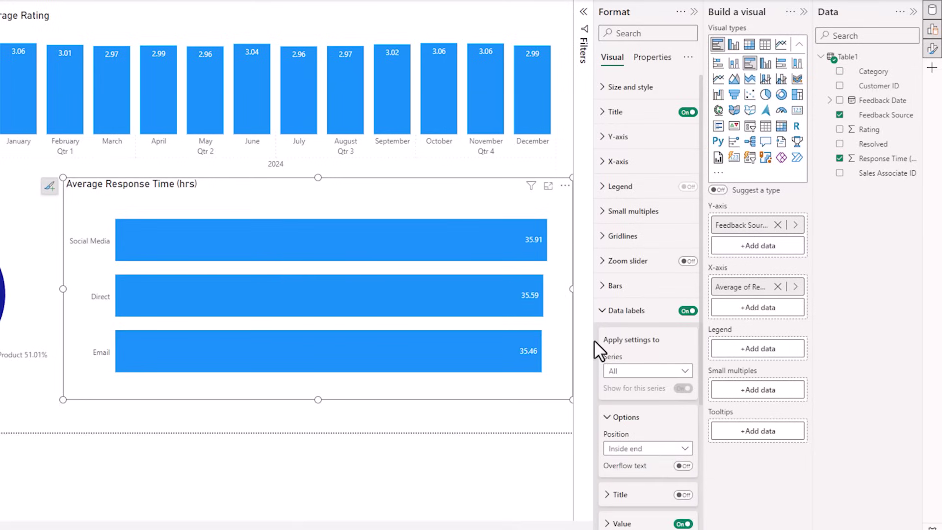
drag(571, 290, 314, 294)
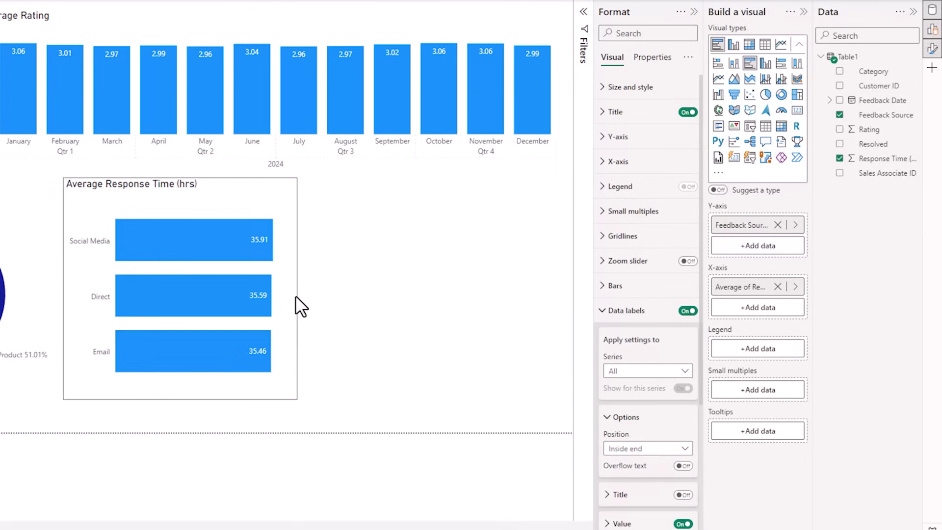
Step: Add a matrix of average Rating with Sales Associate ID rows and Category columns
click(393, 270)
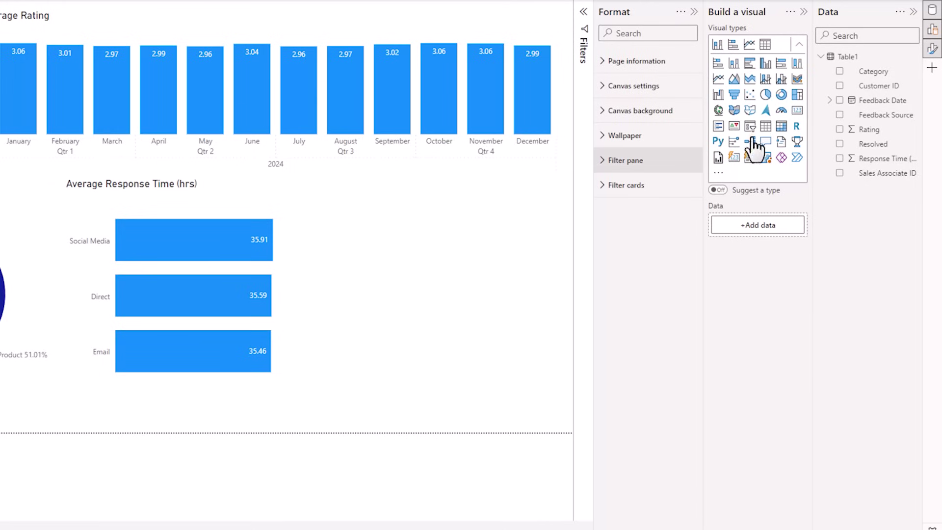
click(781, 129)
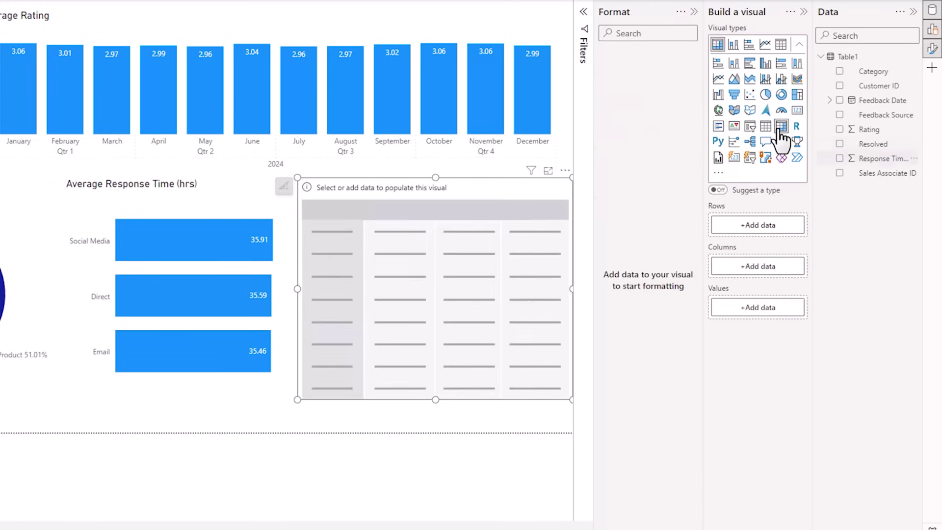
click(840, 173)
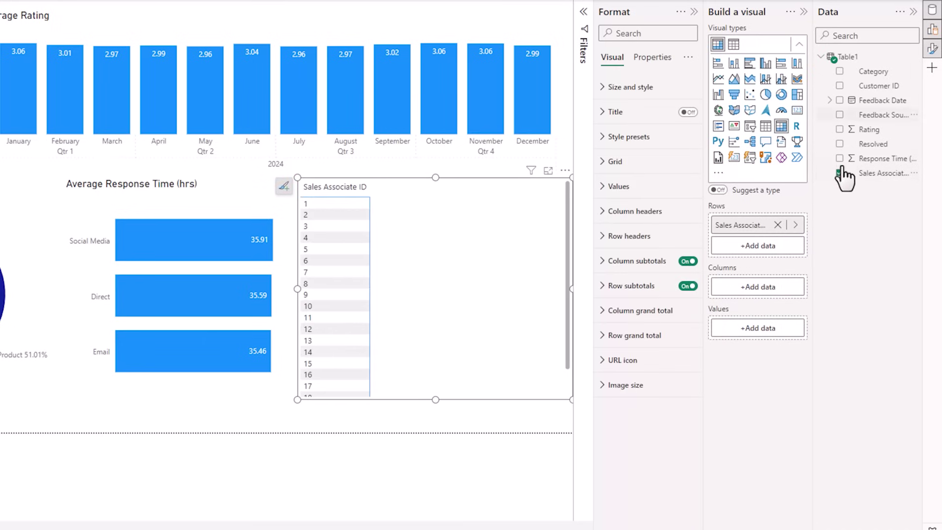
click(840, 71)
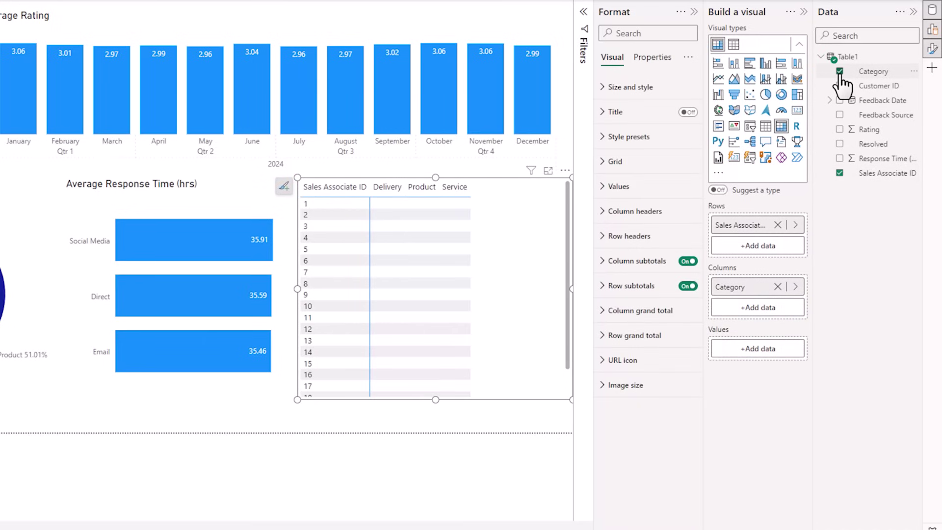
click(840, 129)
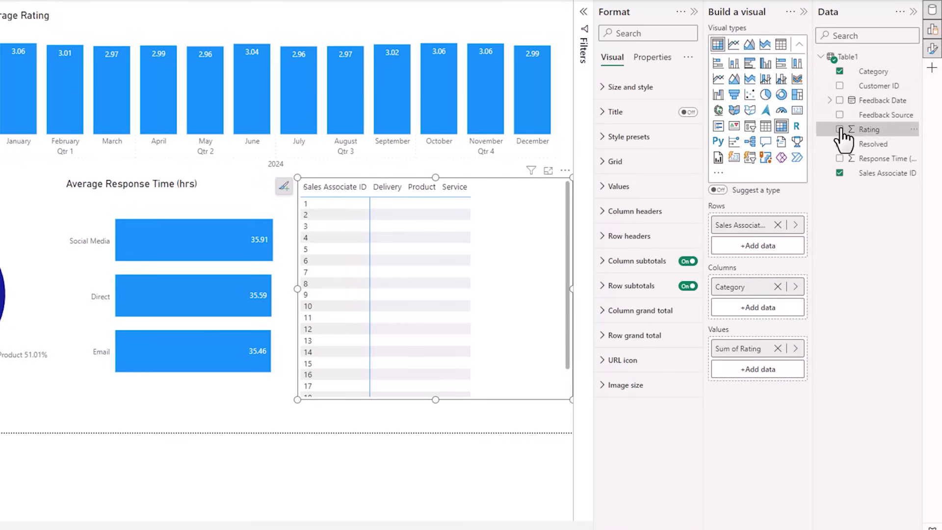
click(795, 348)
click(865, 380)
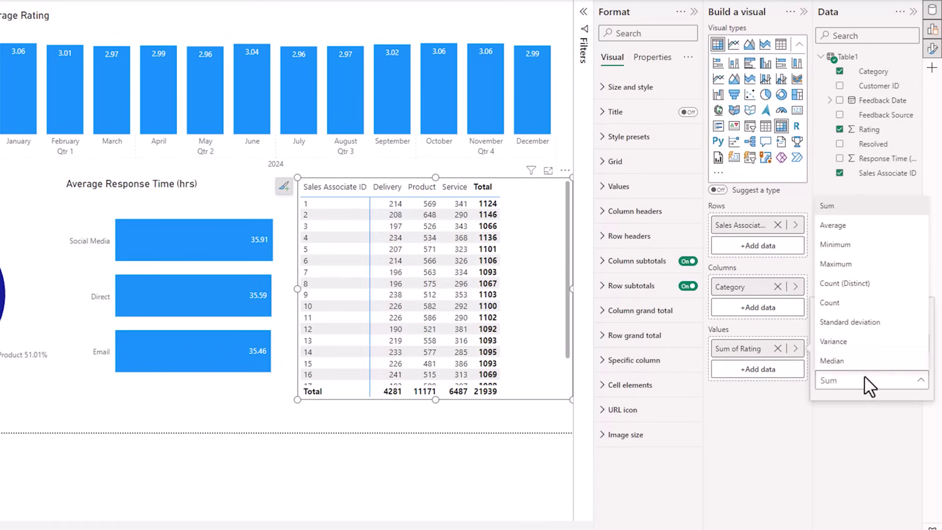
click(860, 236)
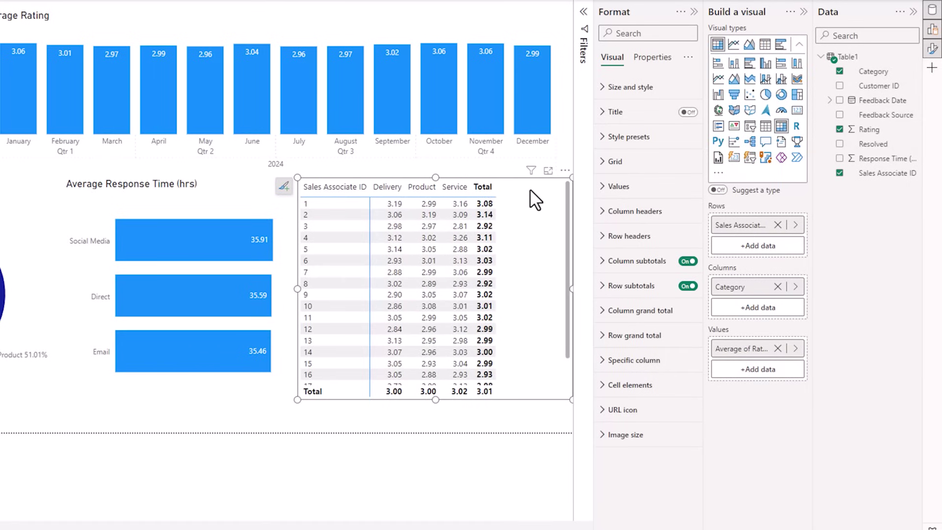
Step: Turn on the matrix title and set it to 'Average Rating'
click(688, 113)
click(608, 118)
click(627, 172)
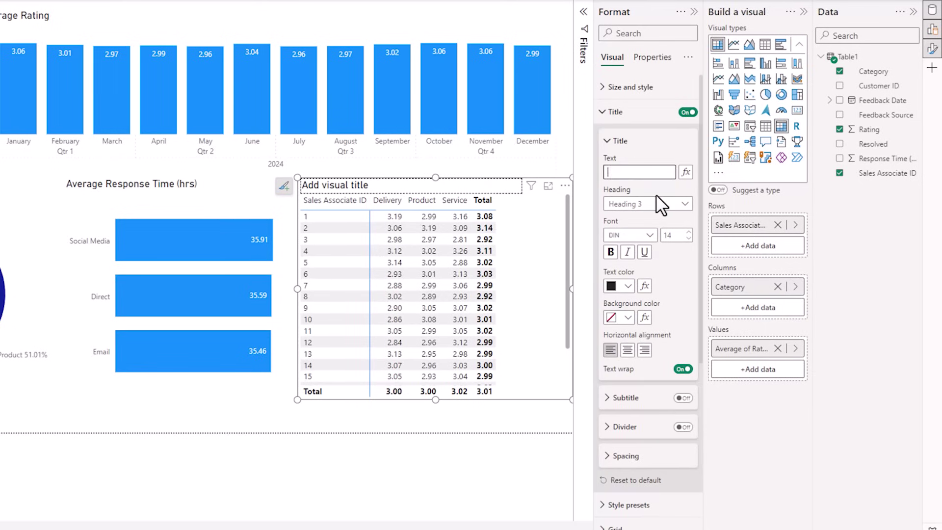
text(Average Rating)
click(612, 112)
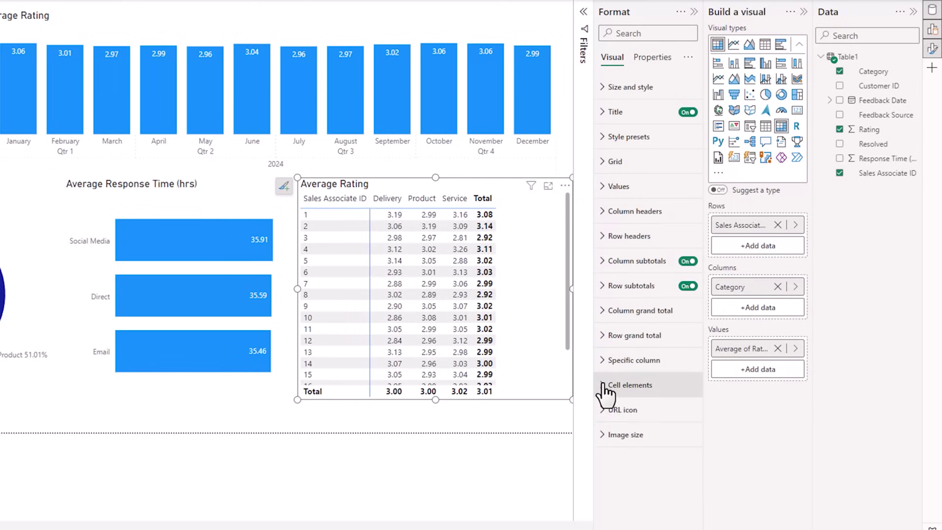
Step: Turn on background colour in the matrix's Cell elements to shade cells by value
click(631, 385)
scroll(609, 393, down, 3)
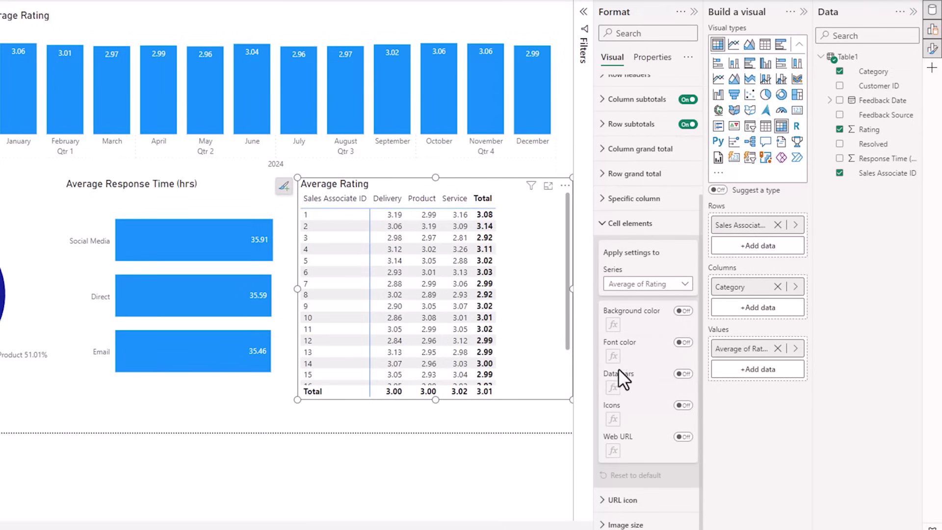
click(684, 311)
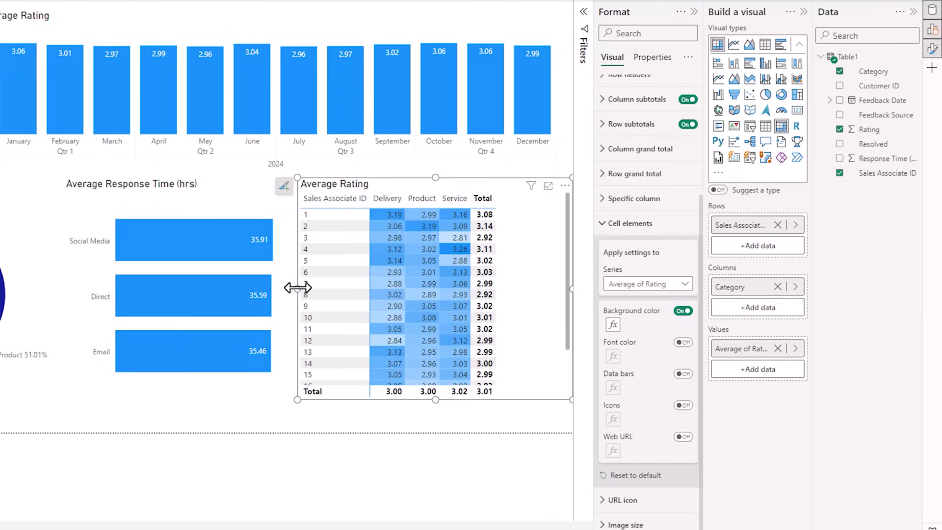
Step: Narrow the Average Rating matrix from its left and widen the Average Response Time chart
drag(297, 289, 322, 289)
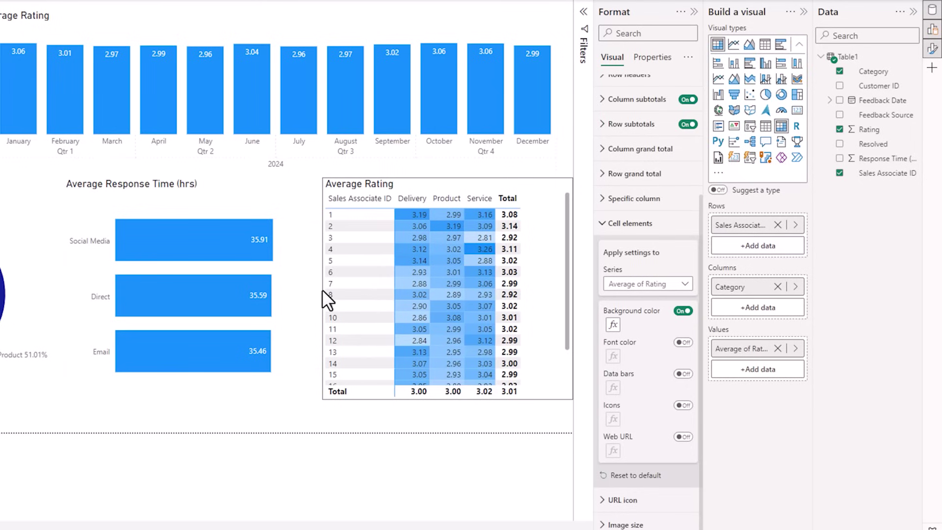
click(297, 289)
drag(299, 289, 316, 290)
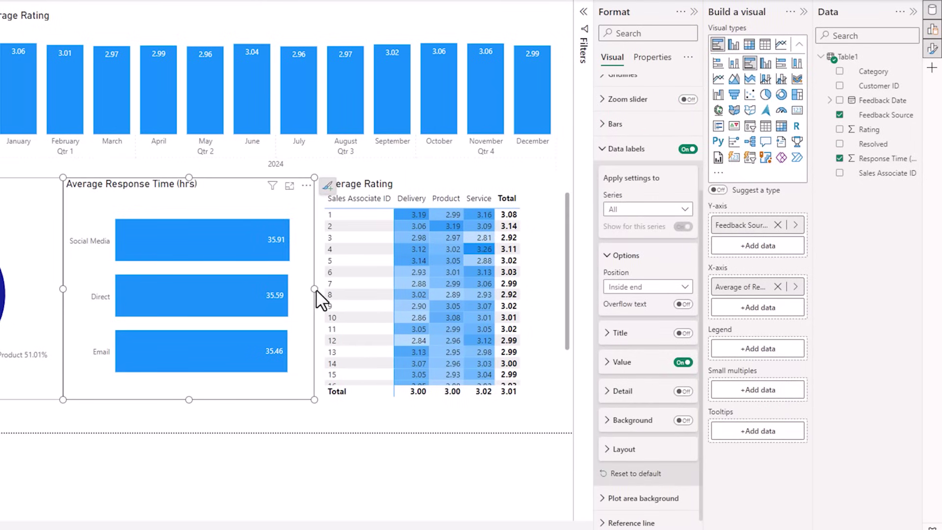
key(Escape)
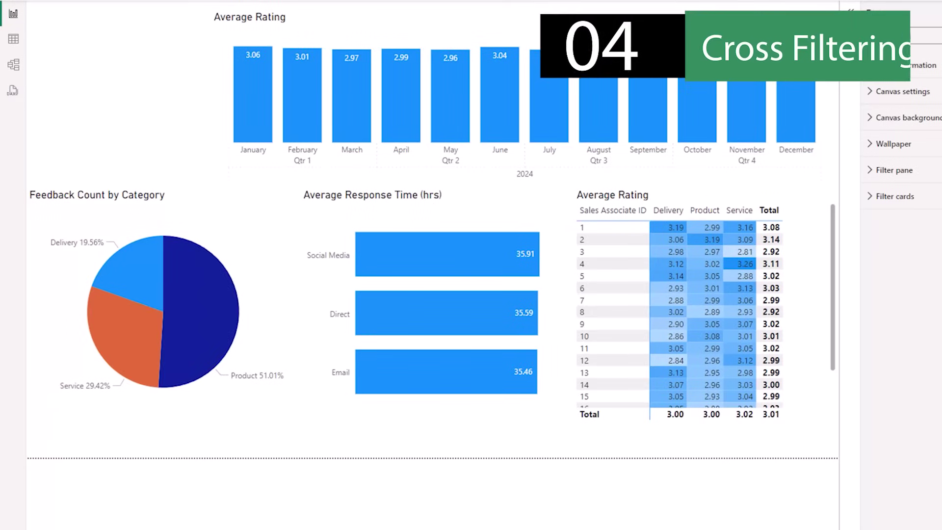
click(192, 302)
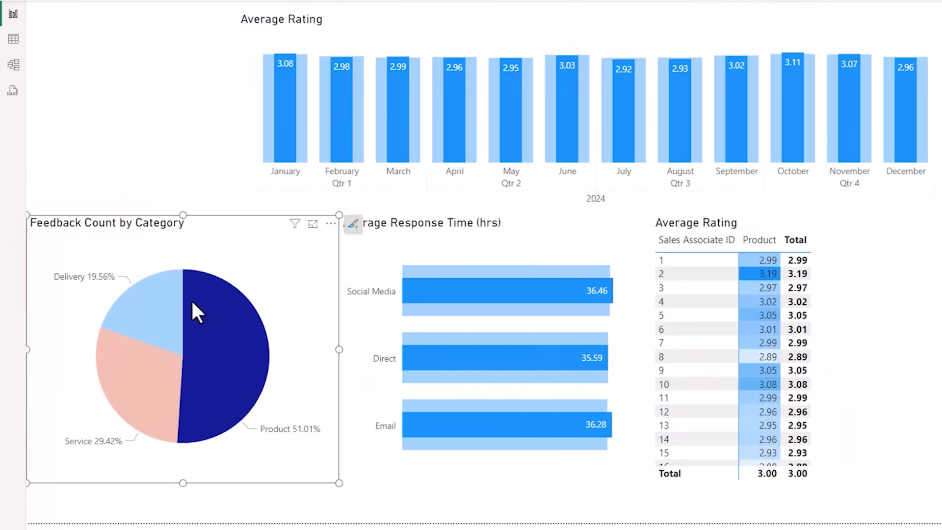
mouse_move(192, 303)
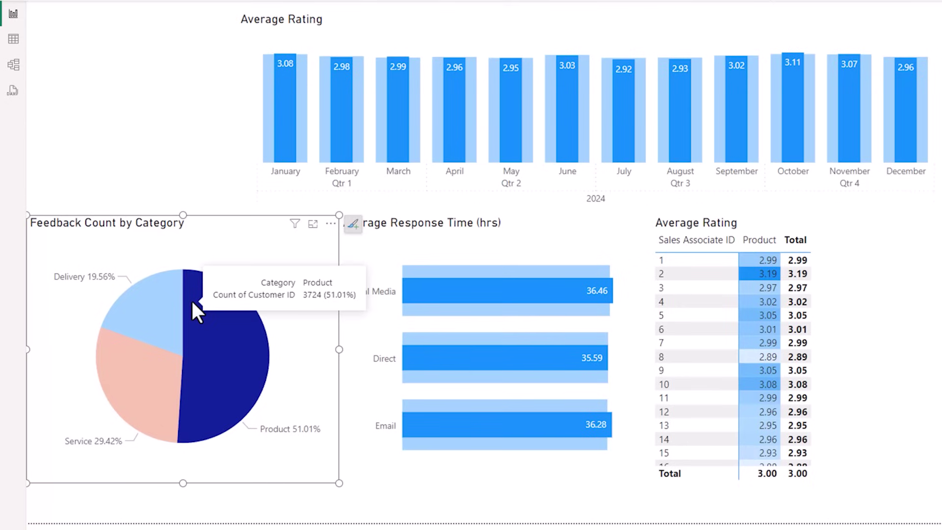
click(155, 300)
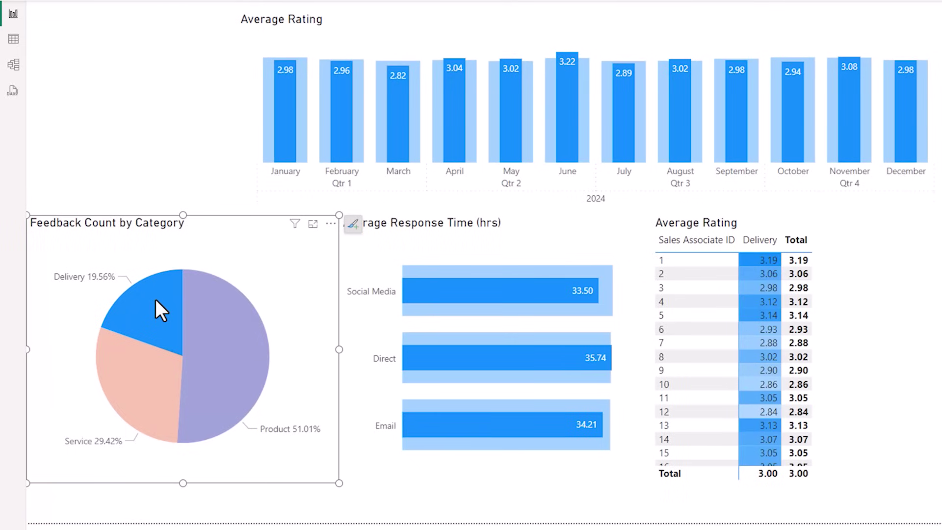
click(446, 295)
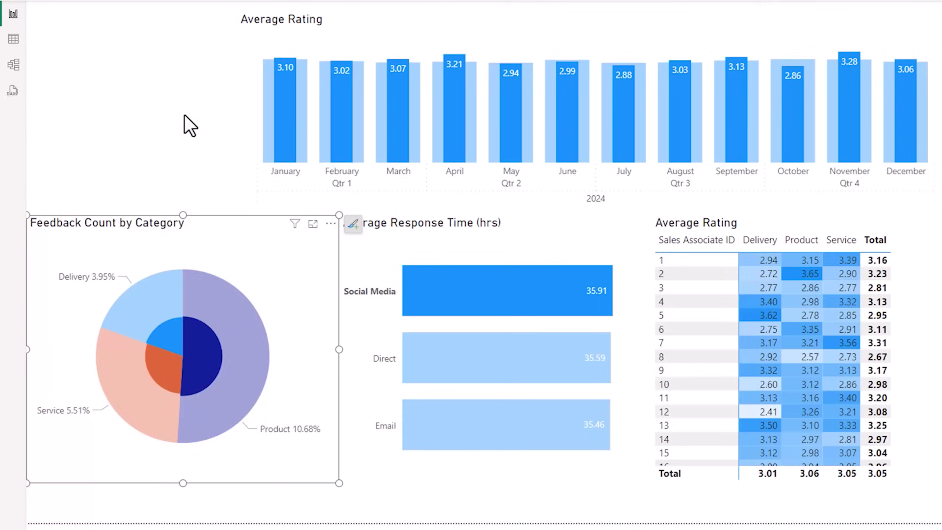
click(397, 138)
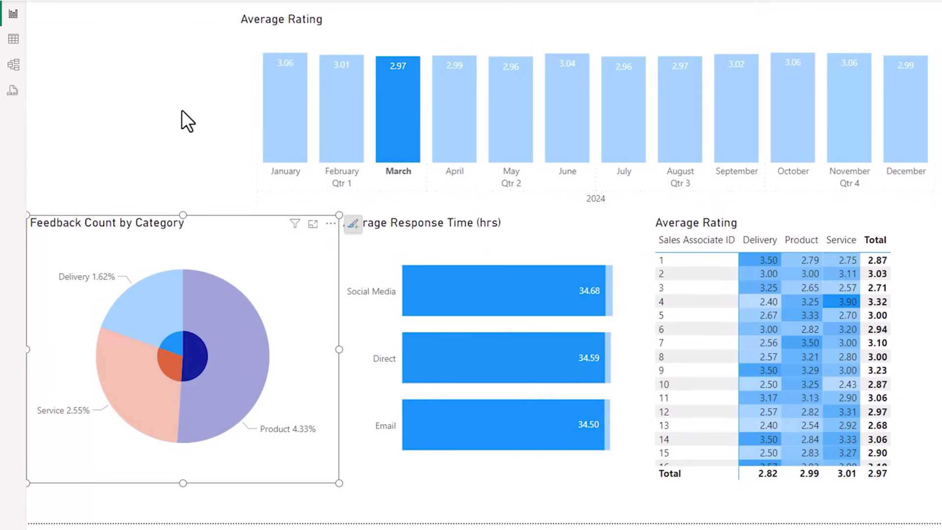
click(396, 130)
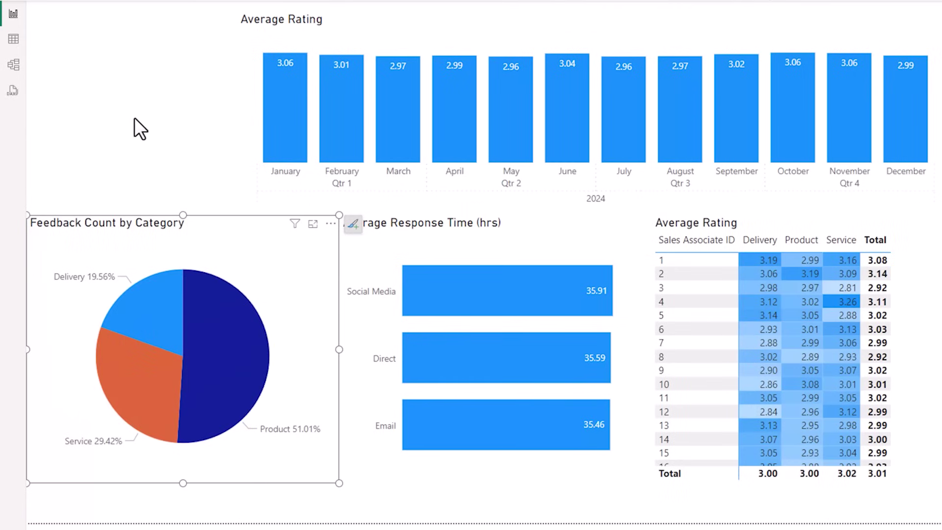
click(134, 118)
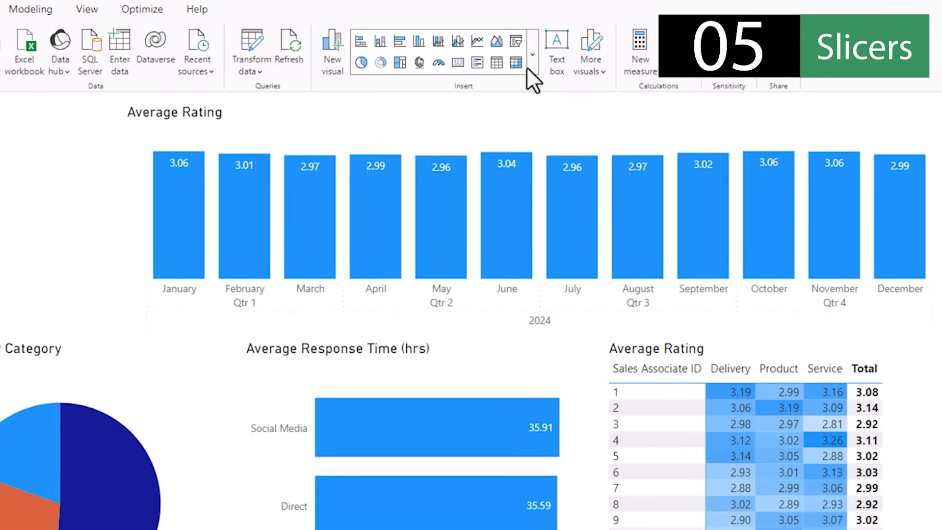
Step: Add a Feedback Source slicer, set its layout to 1 column, and shrink it into the top-left corner
click(532, 70)
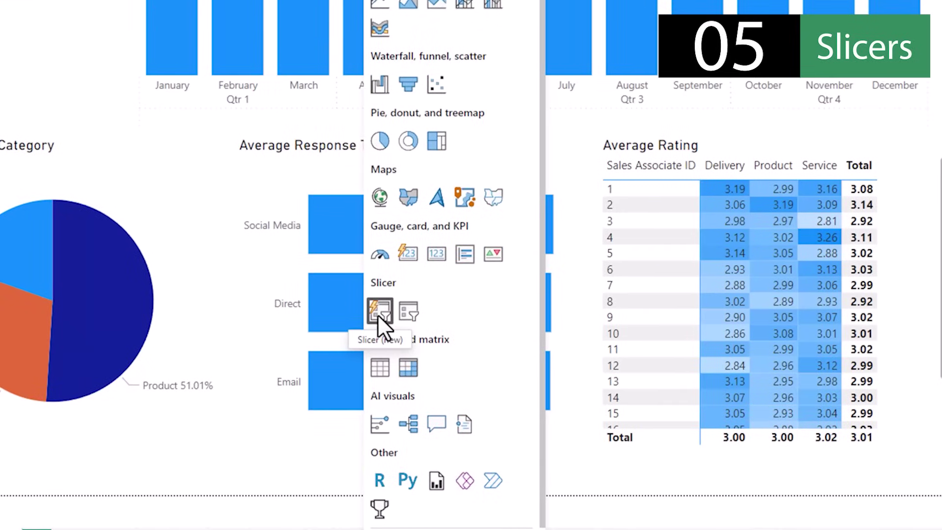
click(379, 312)
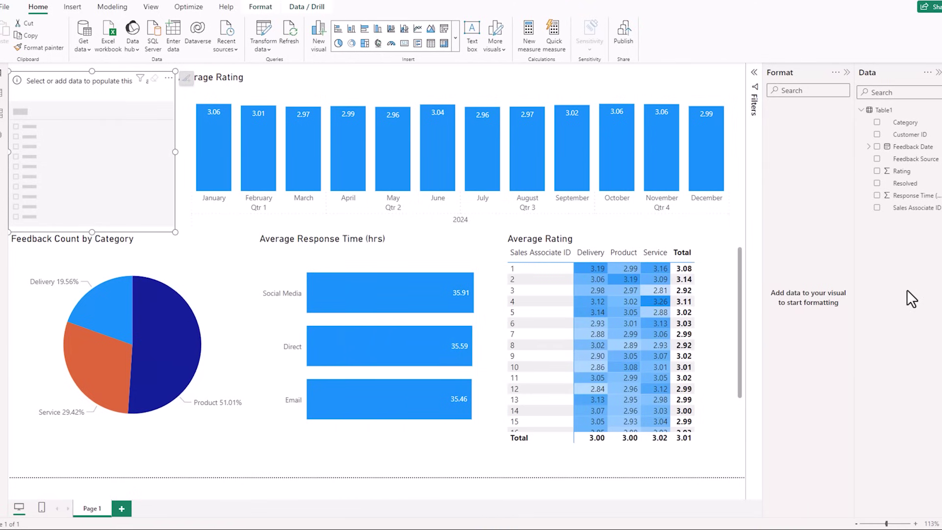
click(876, 159)
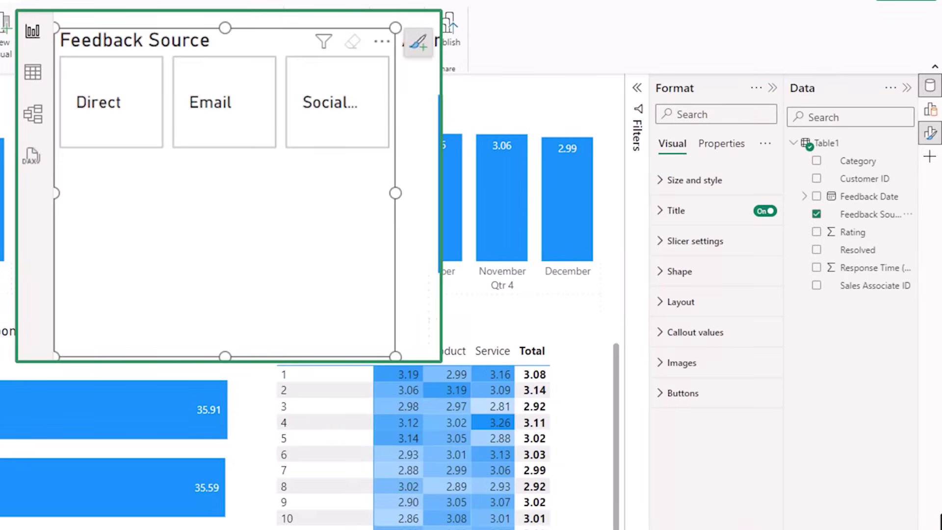
click(660, 300)
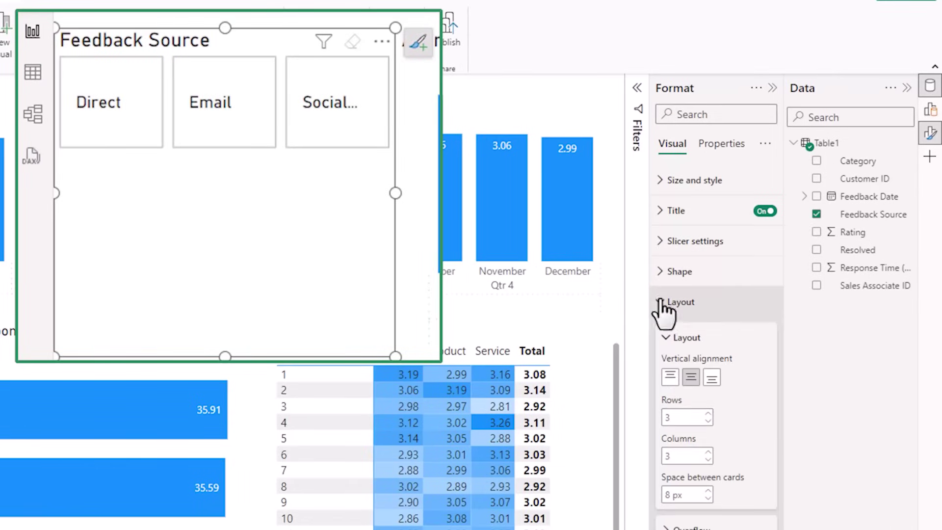
click(669, 455)
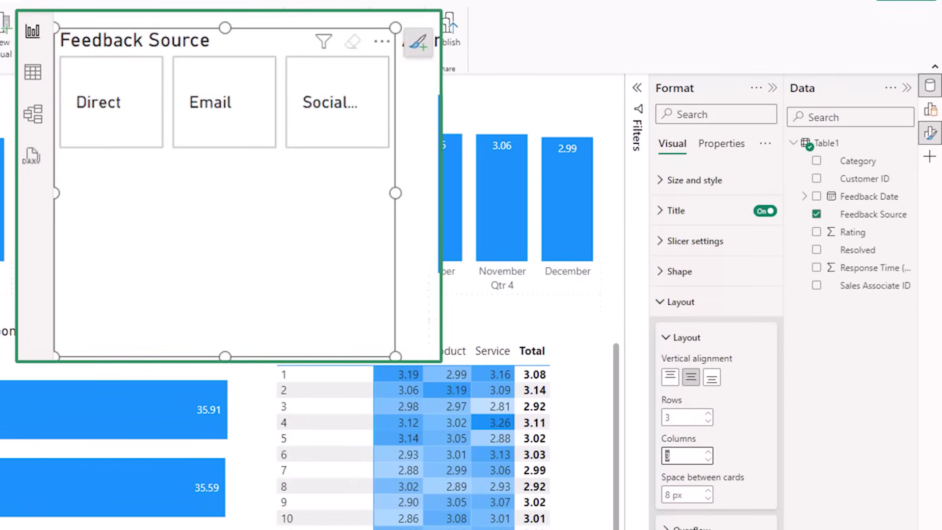
text(1)
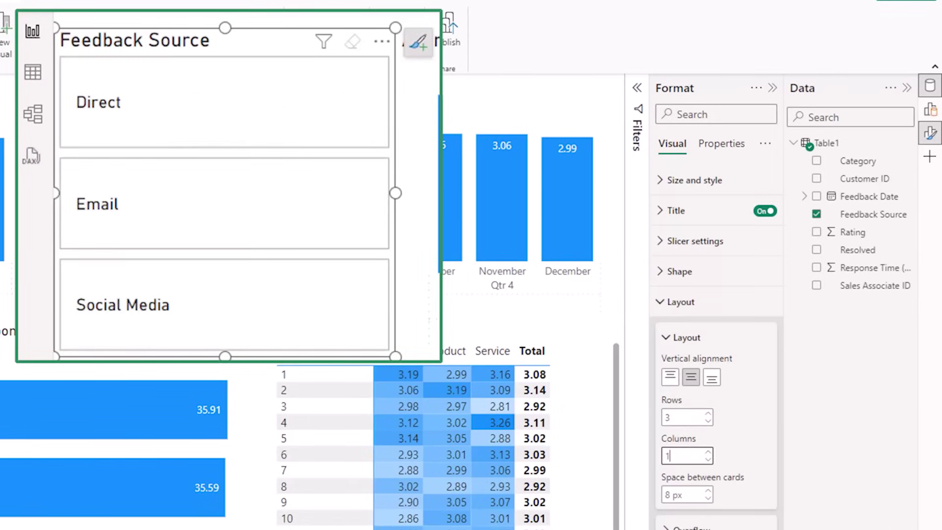
drag(58, 353, 74, 328)
Step: With Email selected, set the slicer's interaction with the response-time chart to None
click(180, 196)
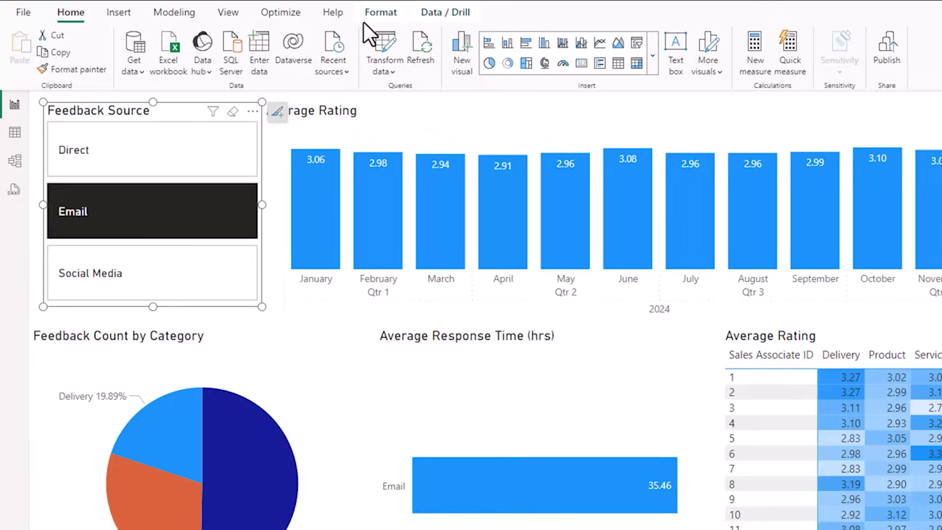
click(250, 11)
click(28, 65)
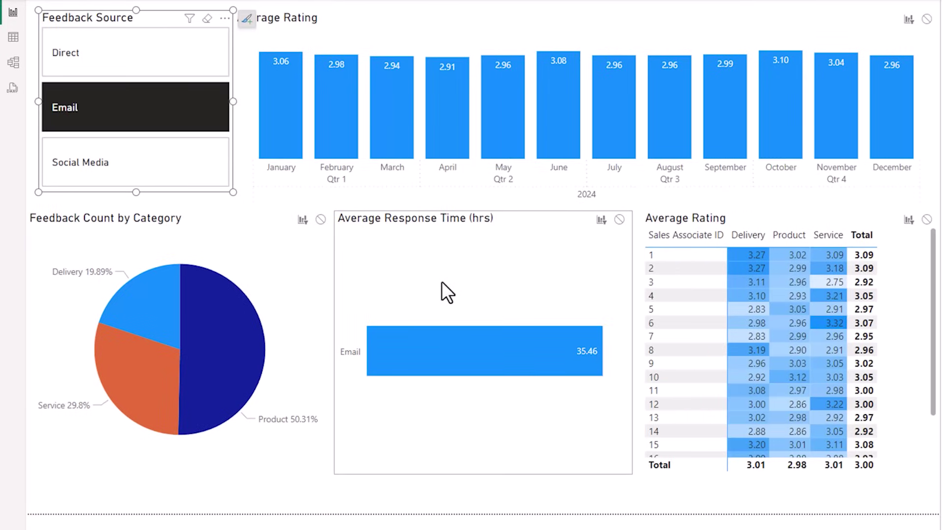
click(619, 219)
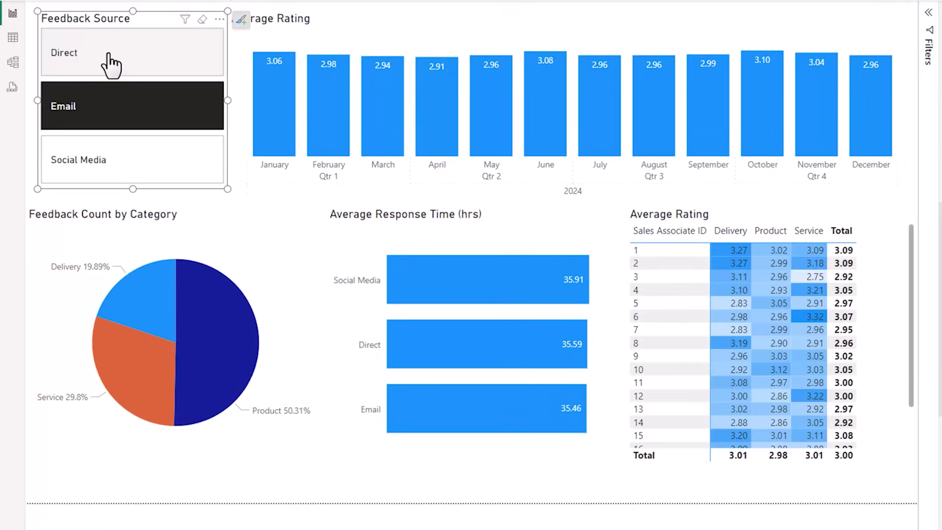
Step: Test the slicer by selecting Direct, Social Media, Email, then Direct again
click(139, 170)
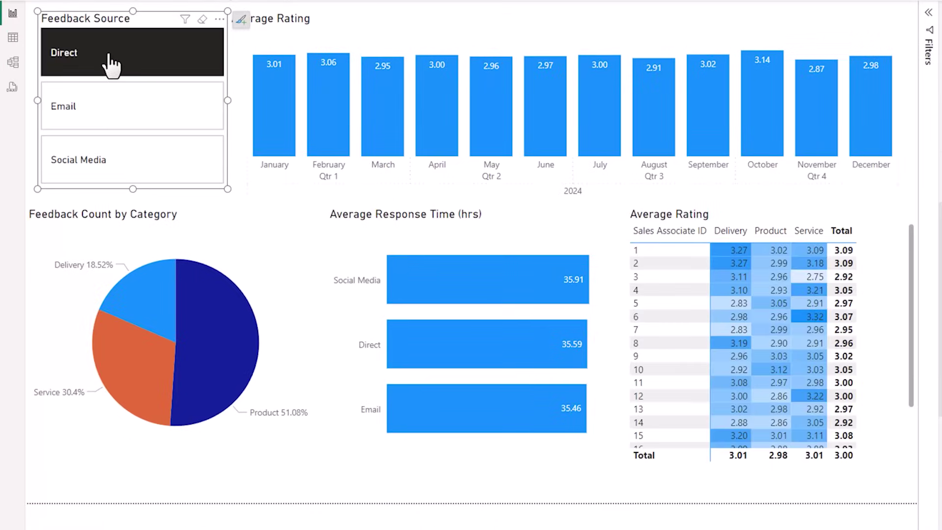
click(114, 167)
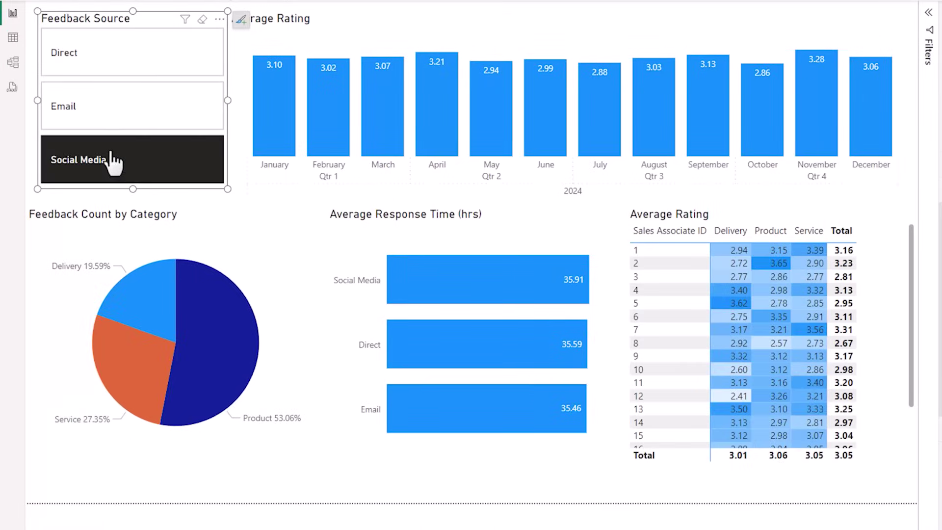
click(114, 118)
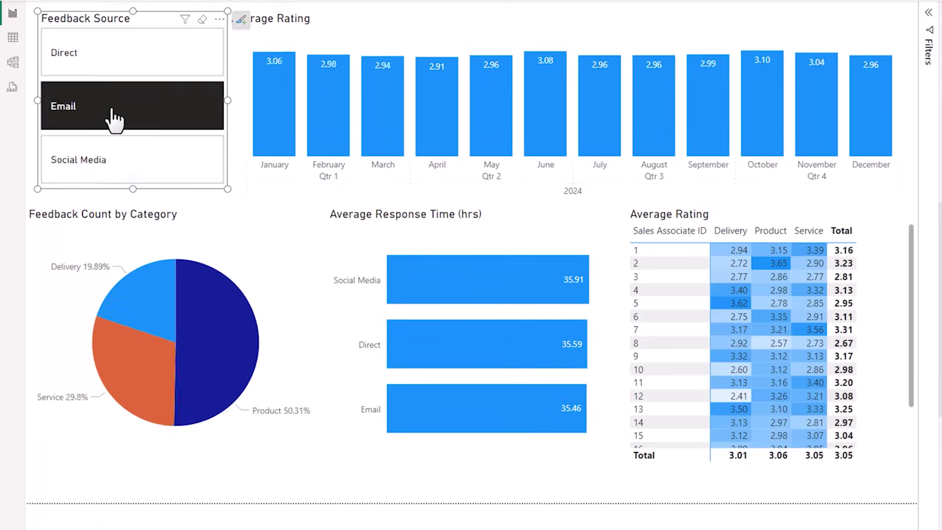
click(114, 74)
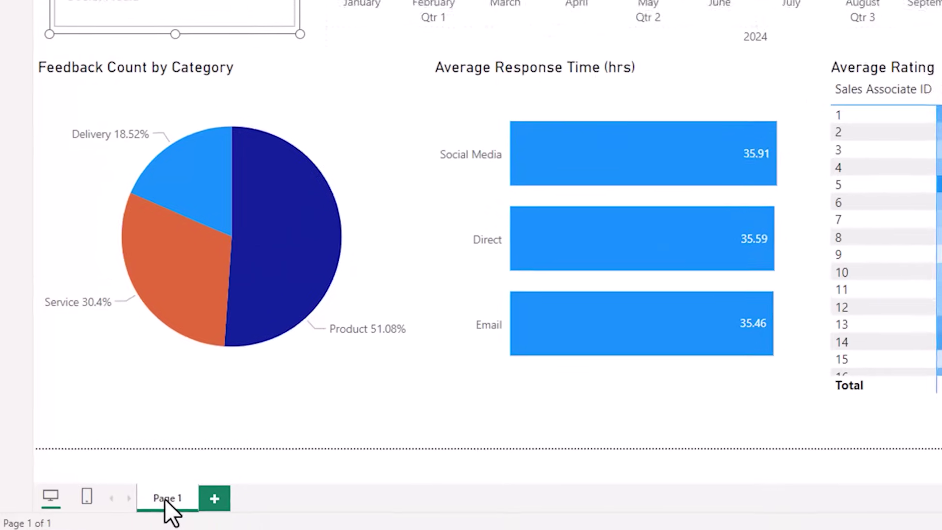
Step: Rename the first page to 'Summary' and go to the Sales Associate page
double_click(170, 497)
text(Summary)
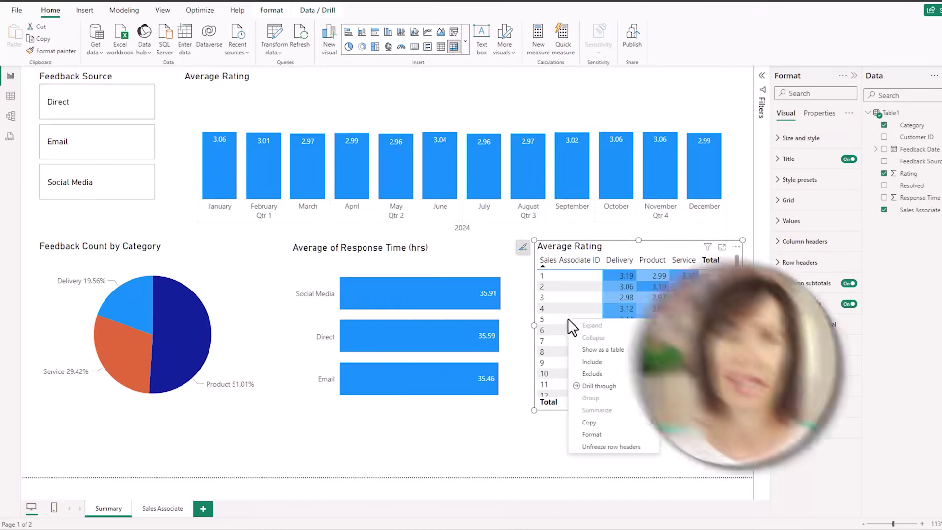
mouse_move(645, 388)
click(679, 391)
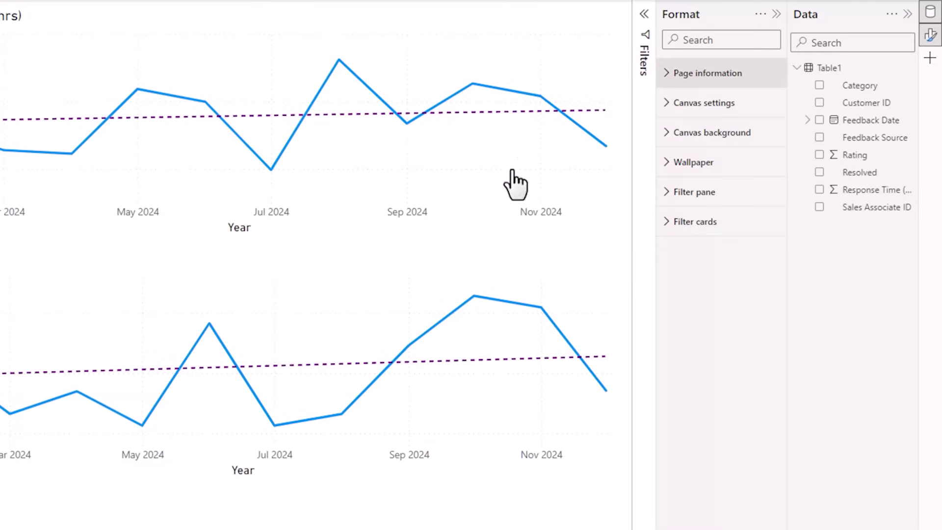
Step: Set the page type to Drillthrough with Sales Associate ID as the drill-through field
click(667, 73)
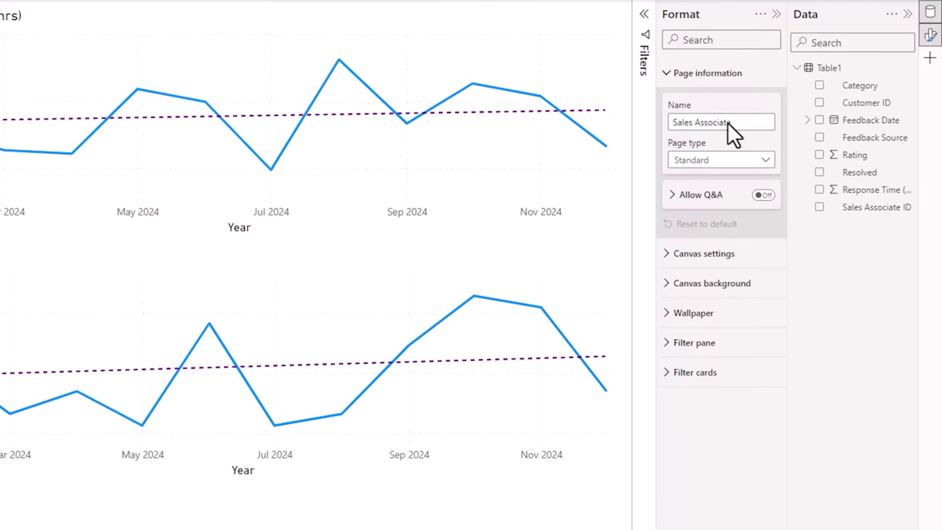
click(767, 160)
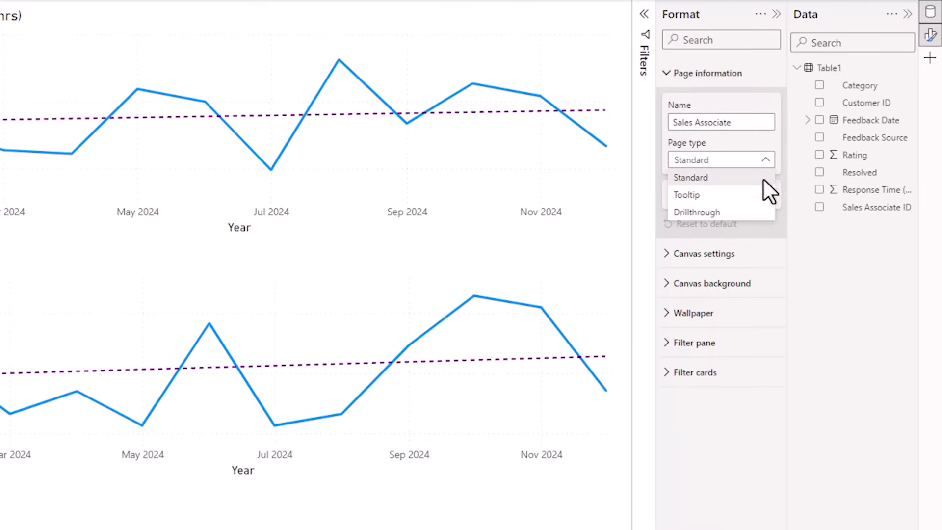
click(752, 214)
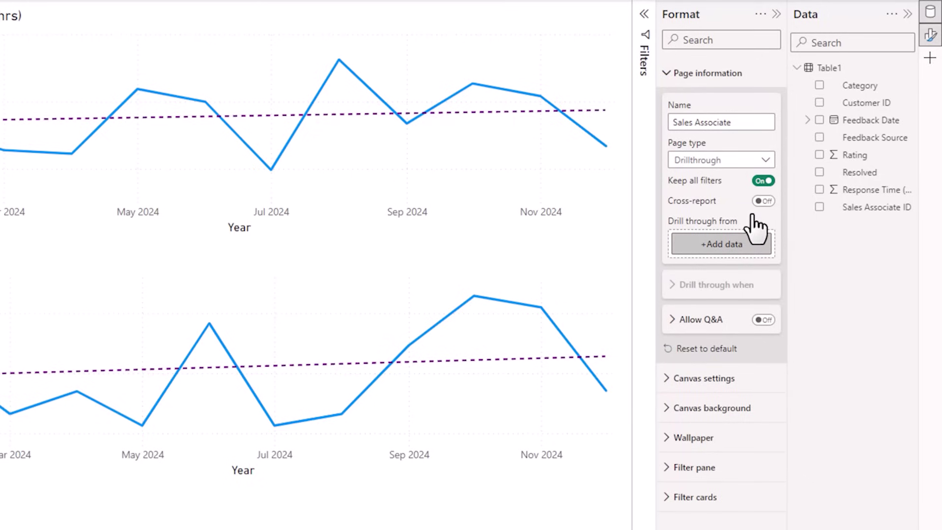
drag(834, 207, 719, 247)
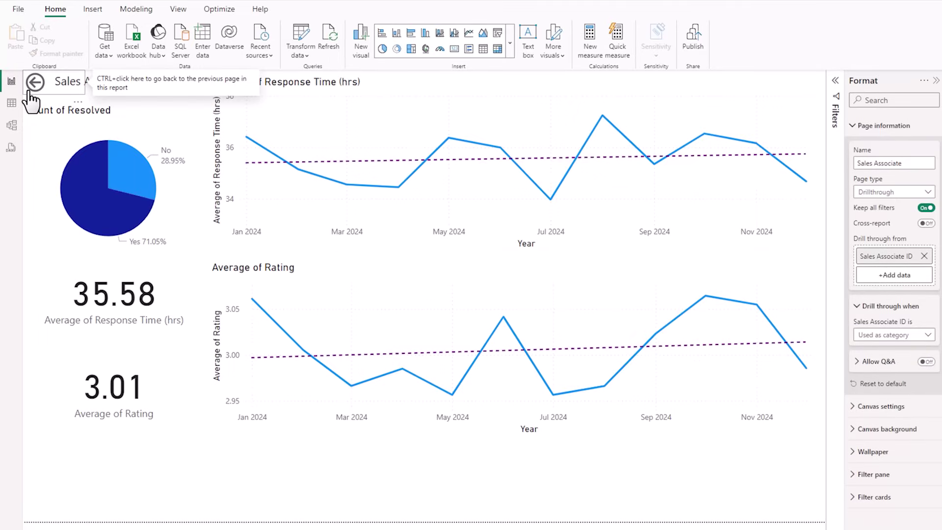
Step: Return to Summary and drill through from associate 12's matrix row to Sales Associate
ctrl+click(30, 90)
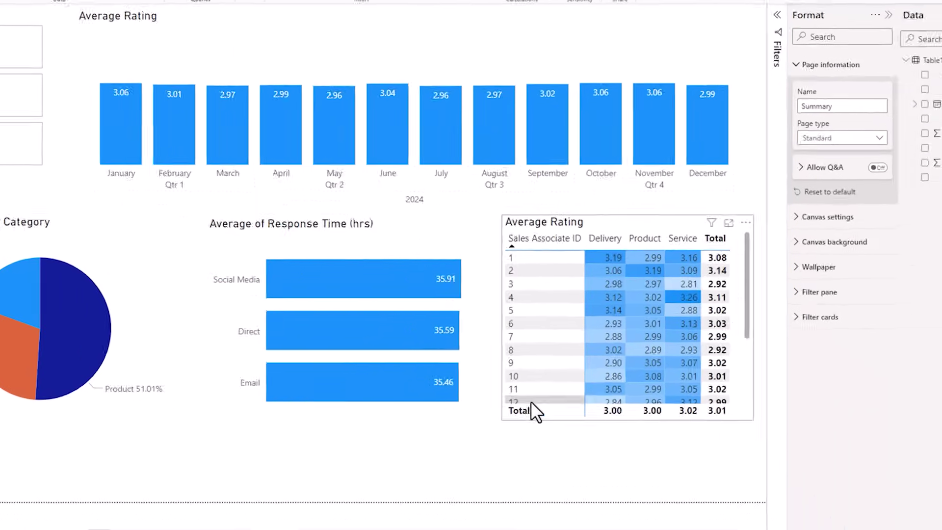
right_click(532, 401)
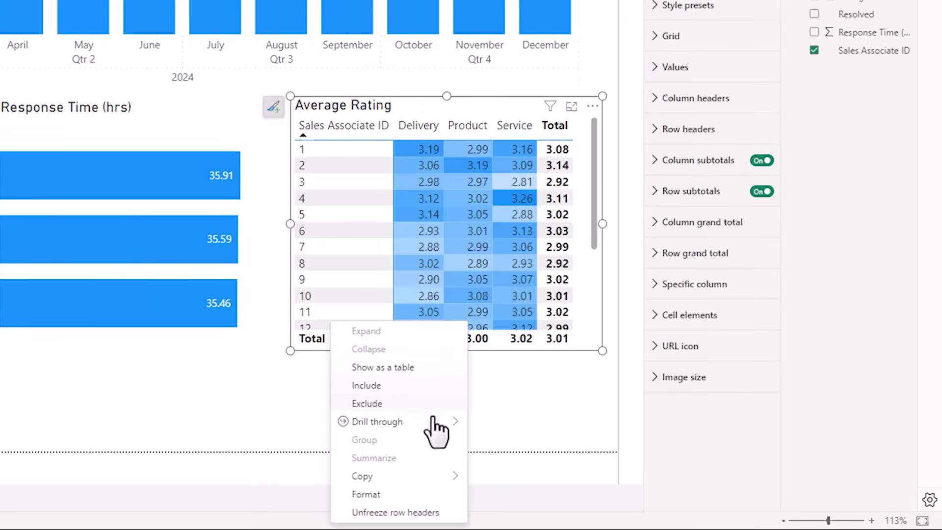
mouse_move(436, 420)
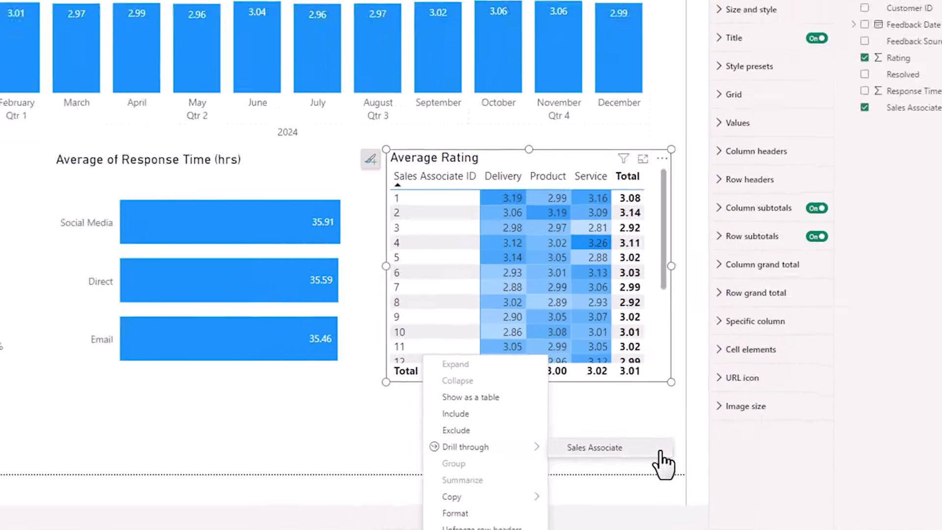
click(591, 426)
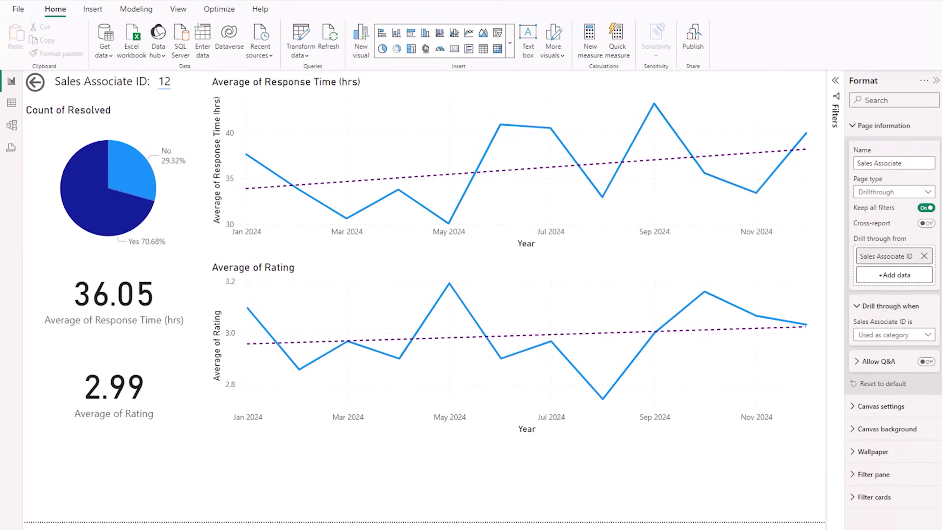
Step: Save power_bi_introduction.pbix and publish it to the Demos workspace
key(ctrl+s)
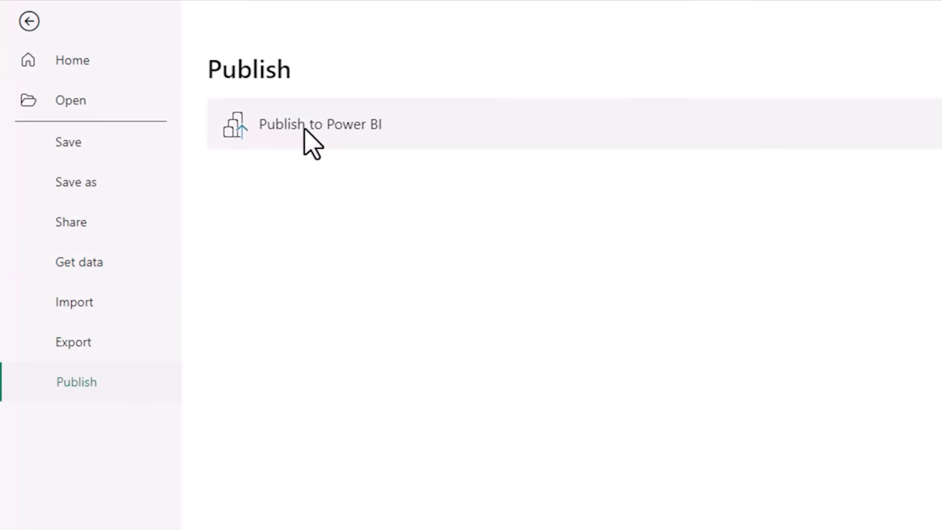
click(373, 129)
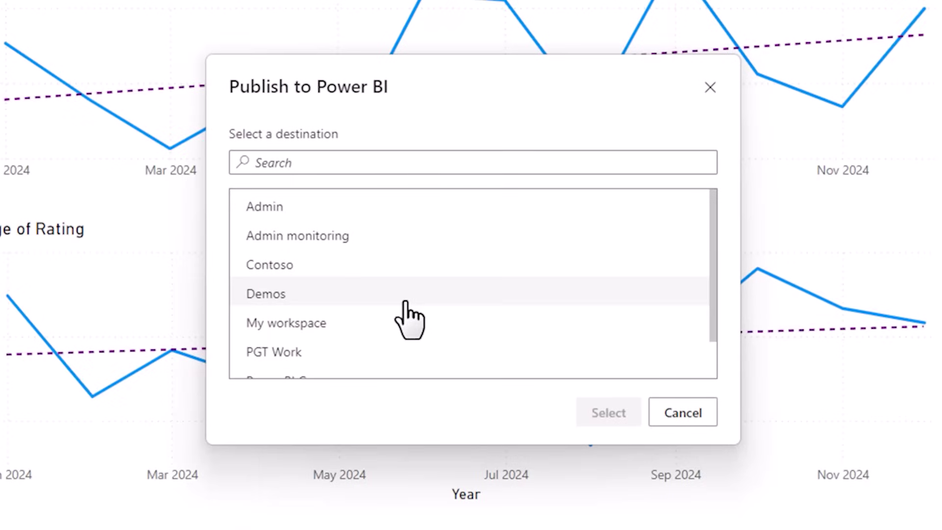
click(359, 299)
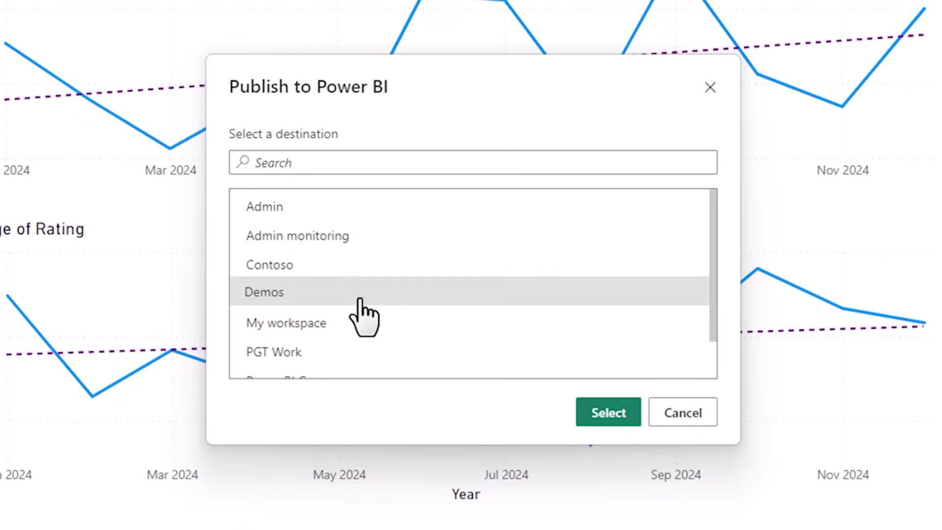
click(581, 417)
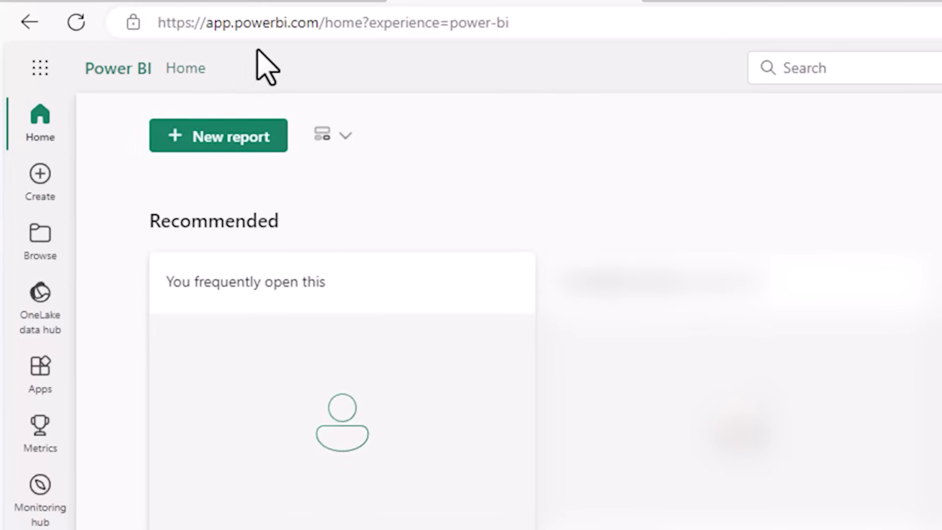
Step: Open power_bi_introduction from the Demos workspace and switch to its Summary page
click(42, 529)
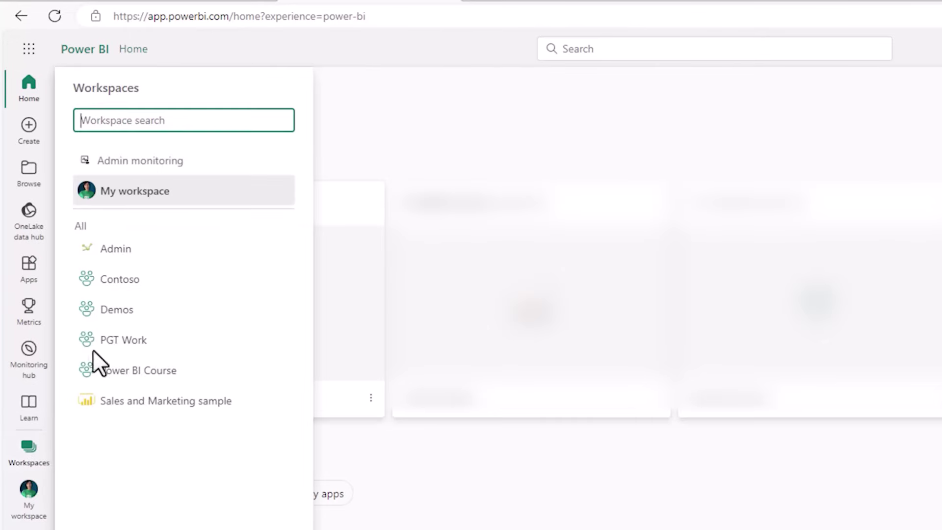
click(121, 312)
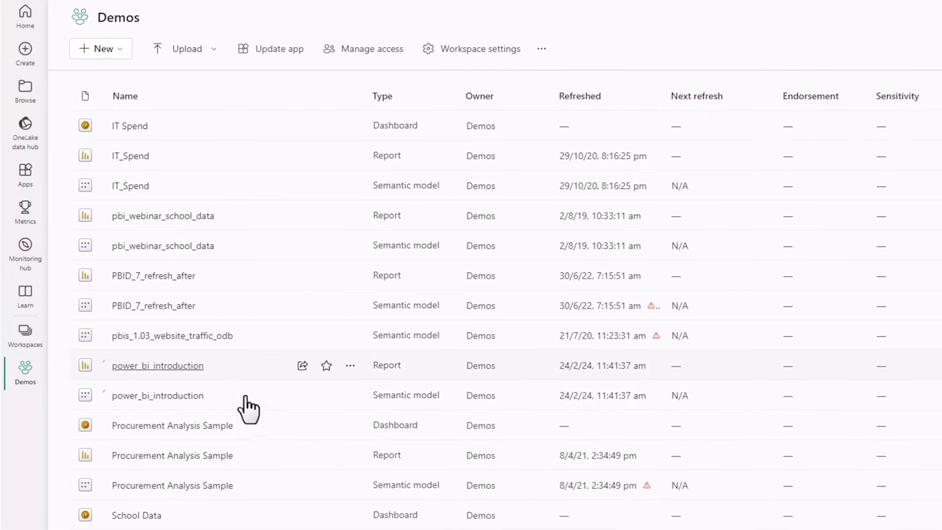
click(202, 367)
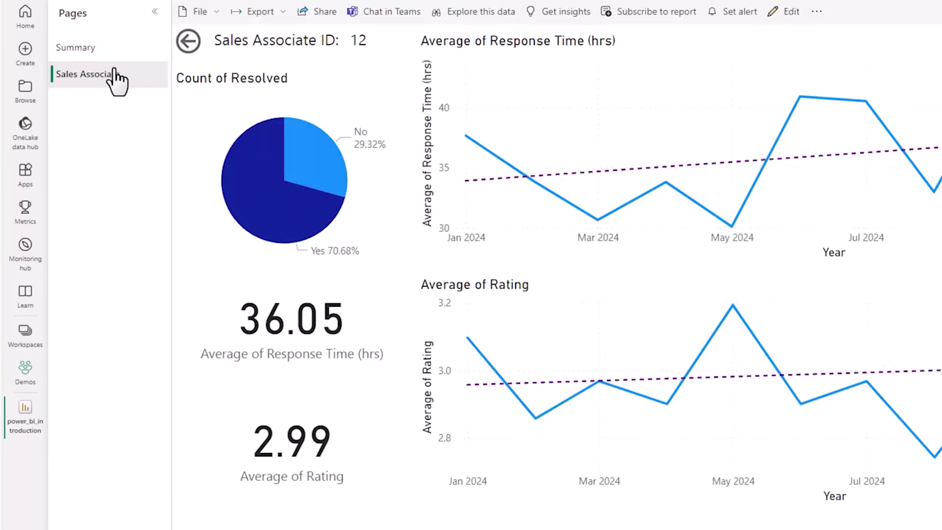
click(118, 58)
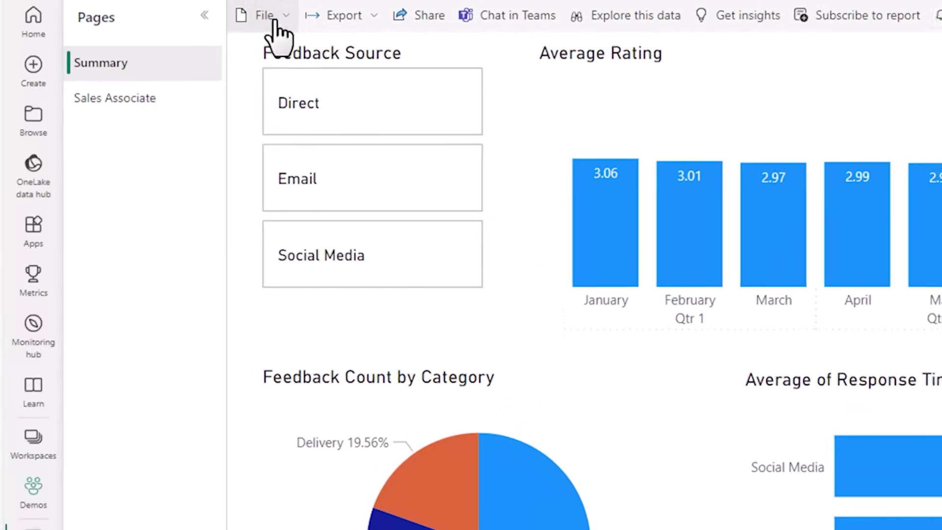
Step: Browse the report's File menu, then bring up the Share dialog
click(203, 12)
mouse_move(362, 184)
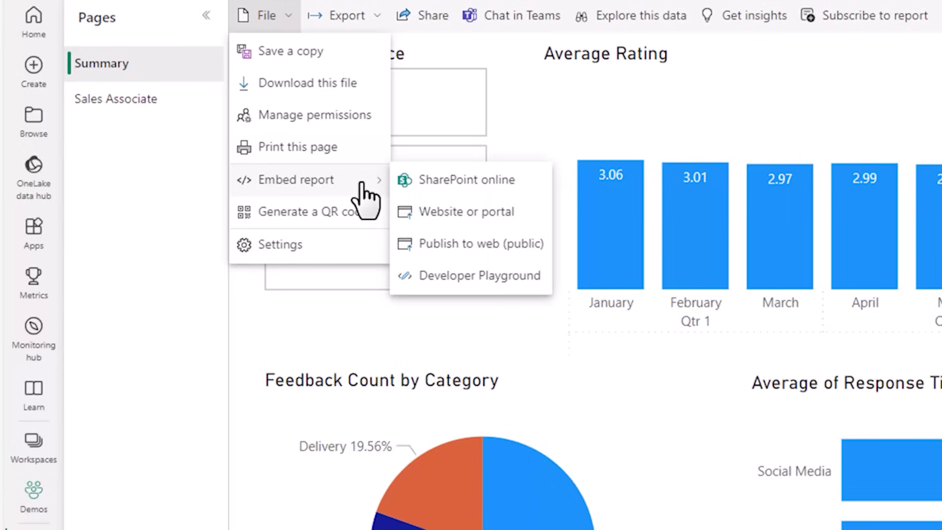
click(162, 189)
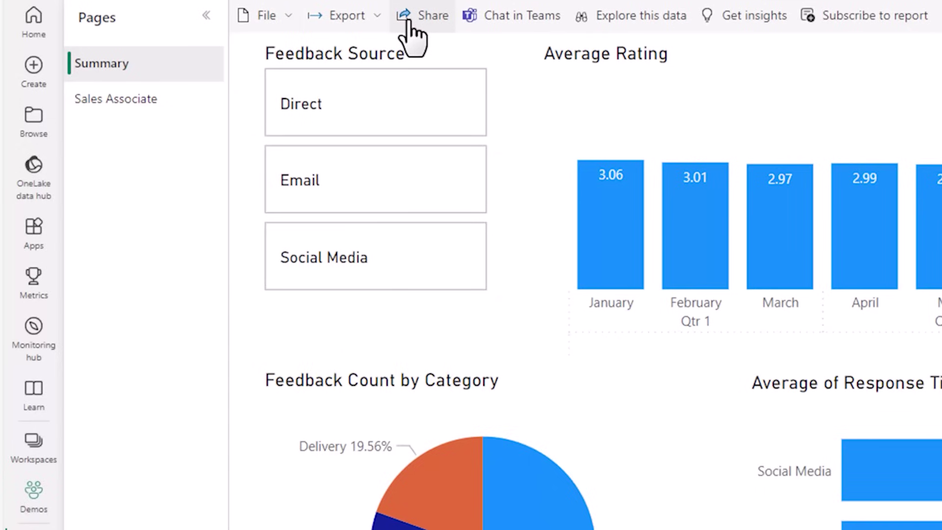
click(408, 22)
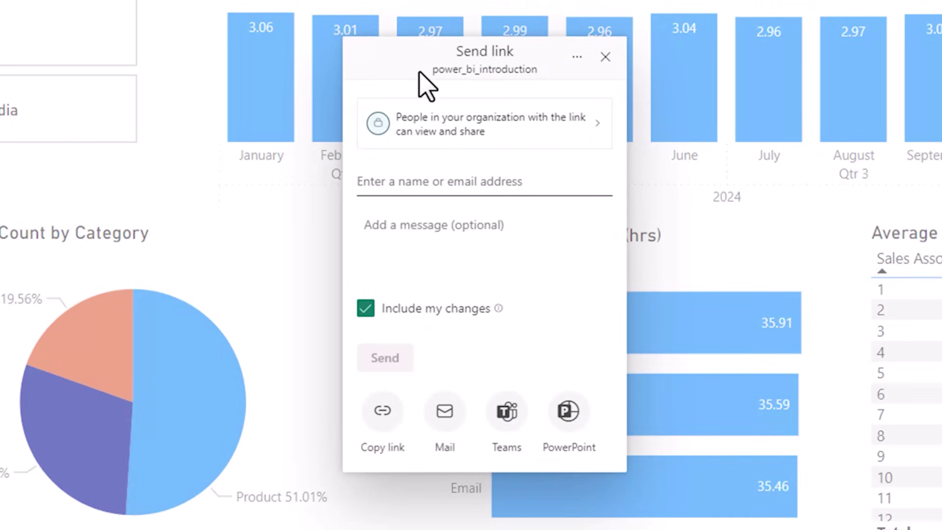
Step: Dismiss sharing, cross-filter by Product, Delivery and Service slices, then filter to February and Email
key(Escape)
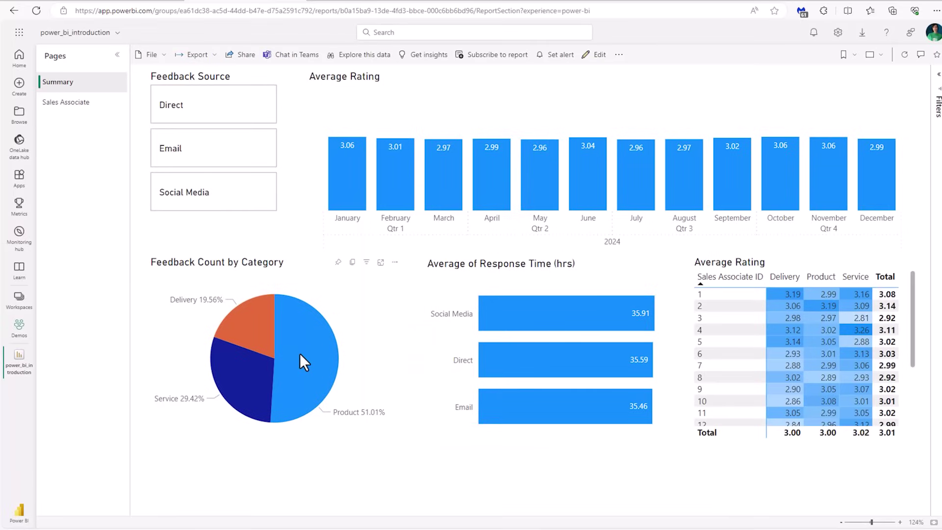
click(300, 355)
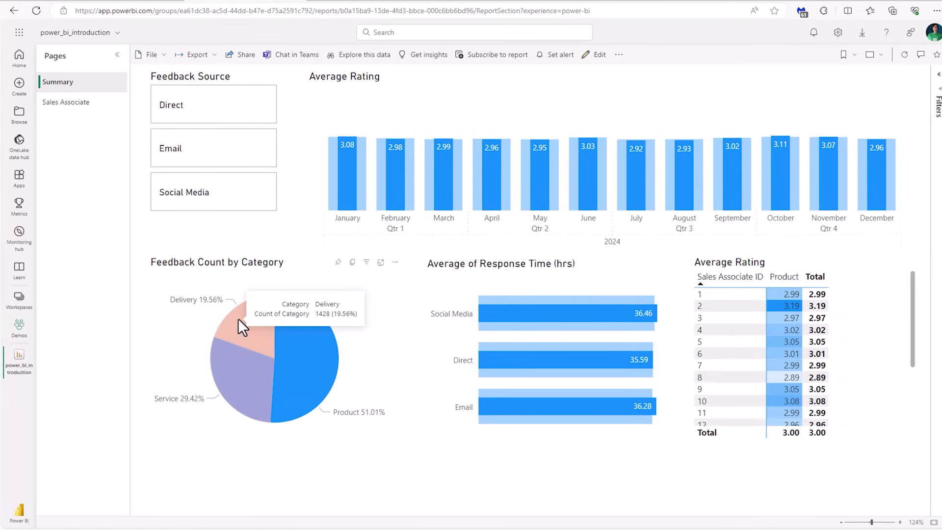
click(237, 319)
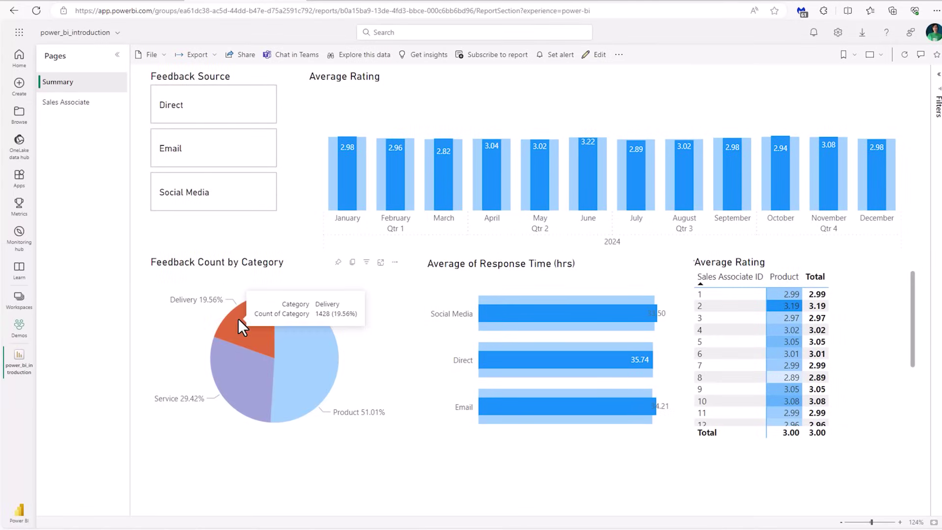
click(231, 364)
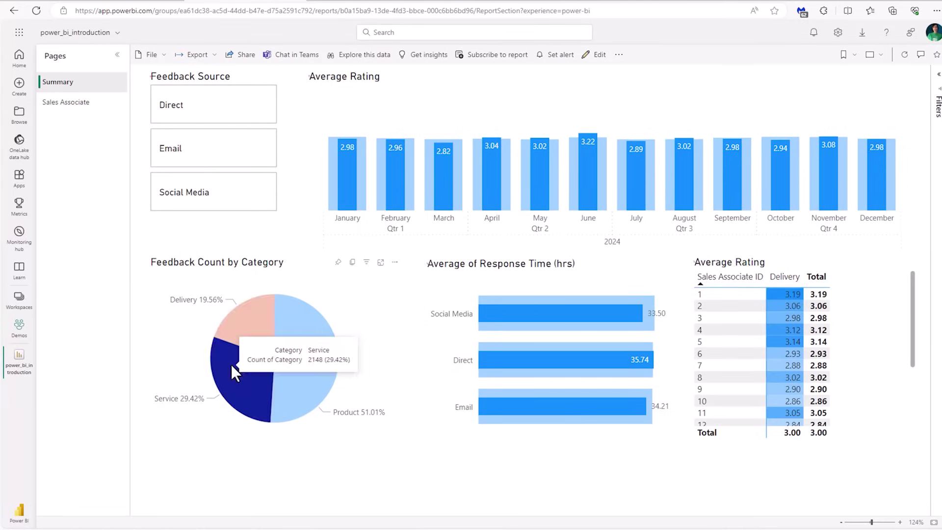
click(392, 196)
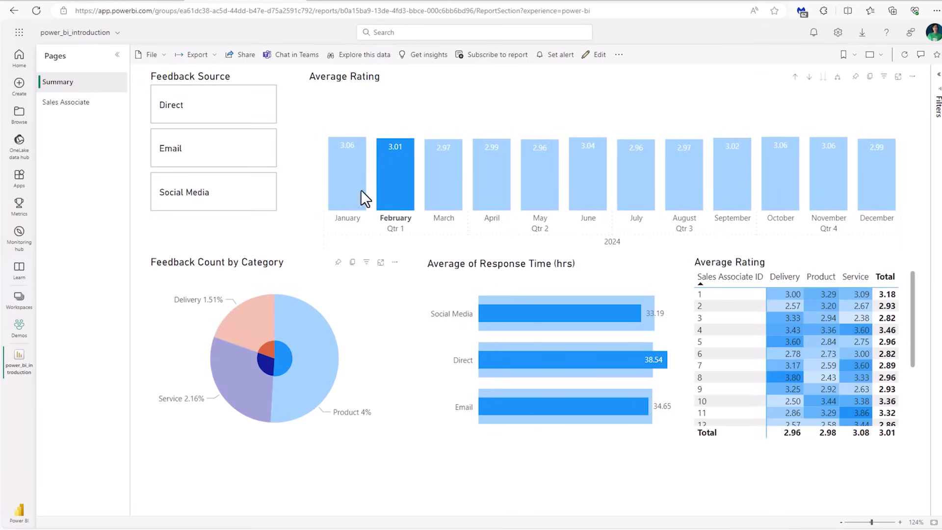
click(209, 163)
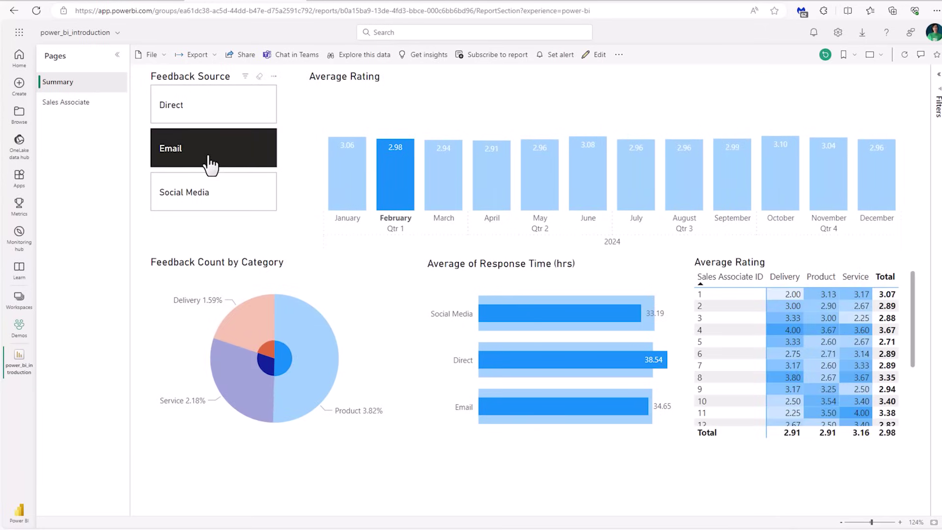